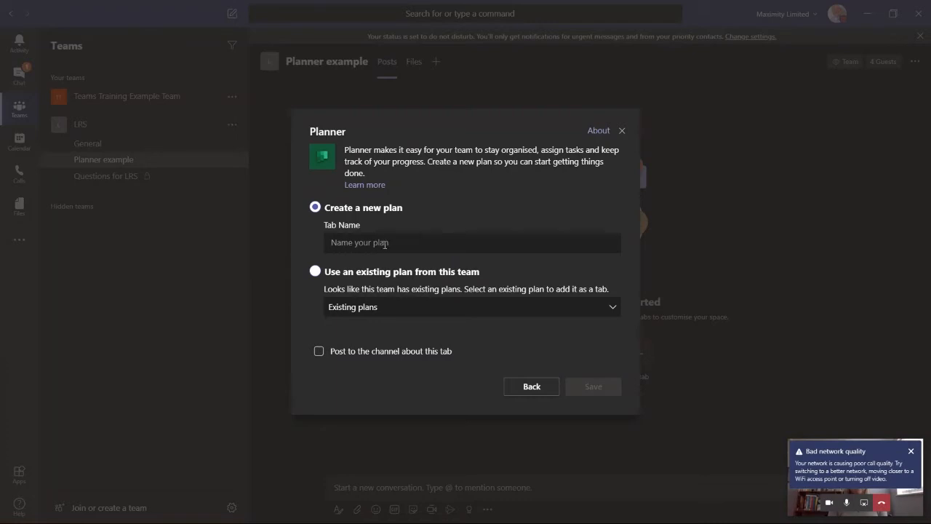
Step: Create a new Planner plan tab named "Moving building" in the channel
left_click(384, 243)
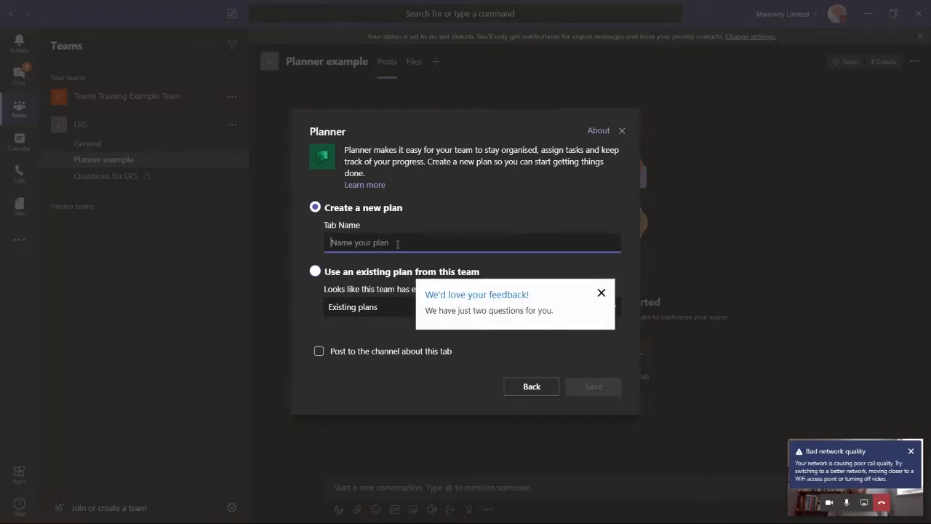
type("Moving")
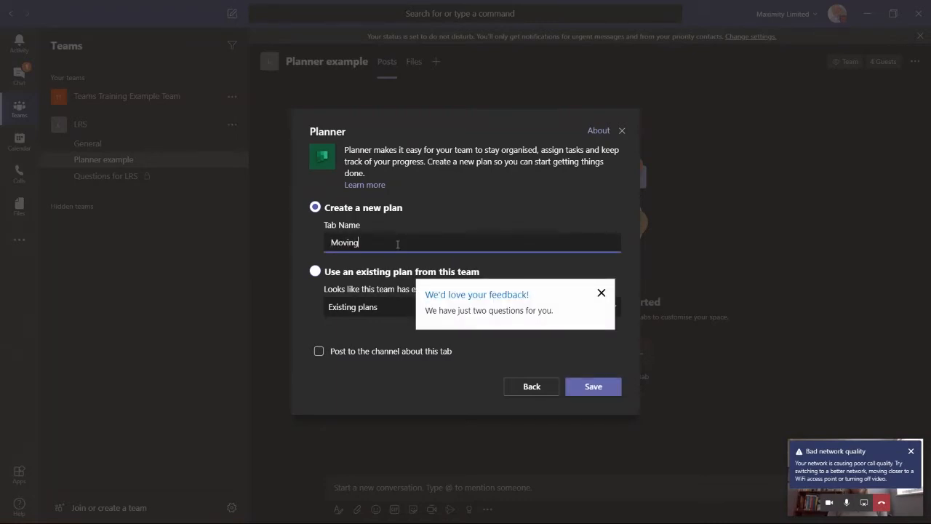
type(" builder")
key("BackSpace")
key("BackSpace")
type("ing")
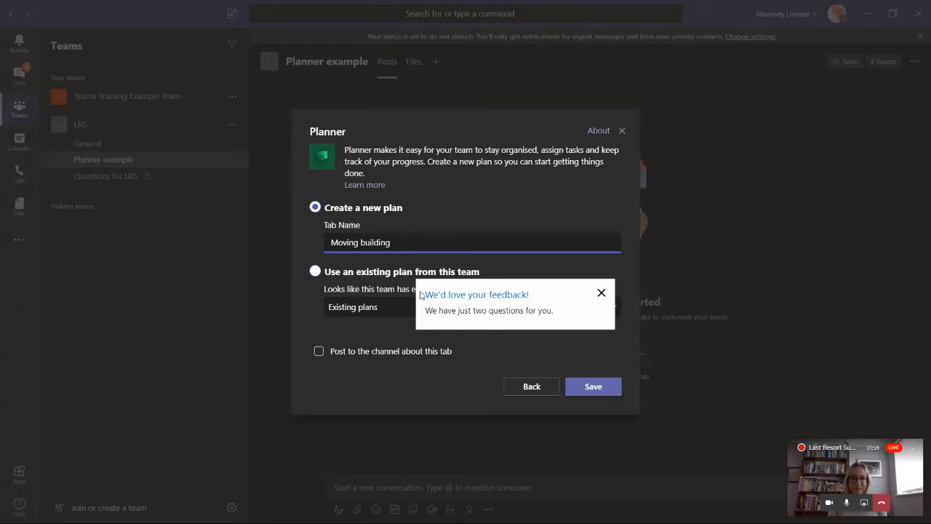
left_click(593, 389)
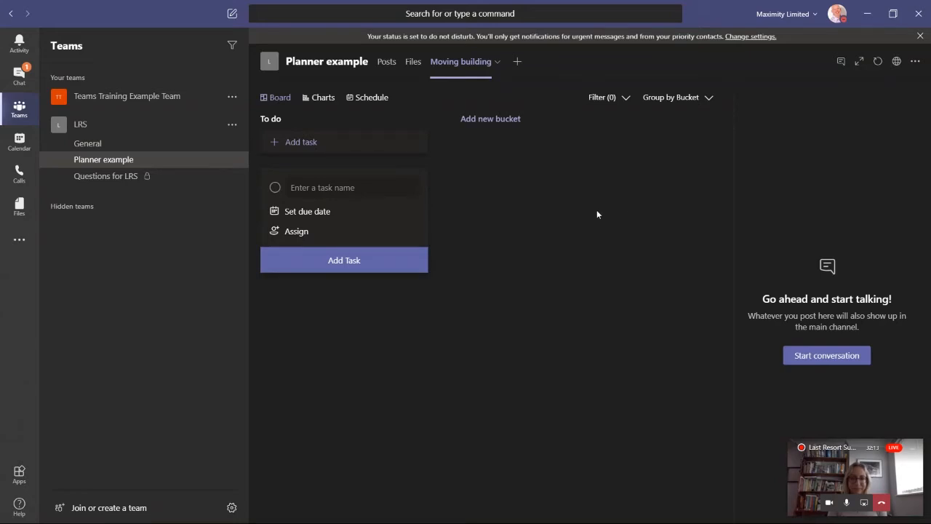
Step: Expand the plan to full view and add a new bucket named IT
left_click(860, 61)
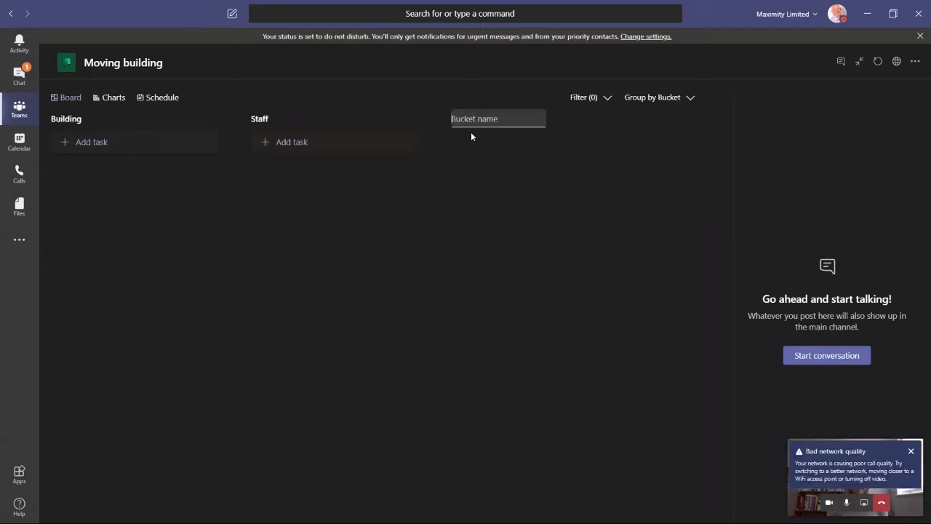
type("T")
key("Return")
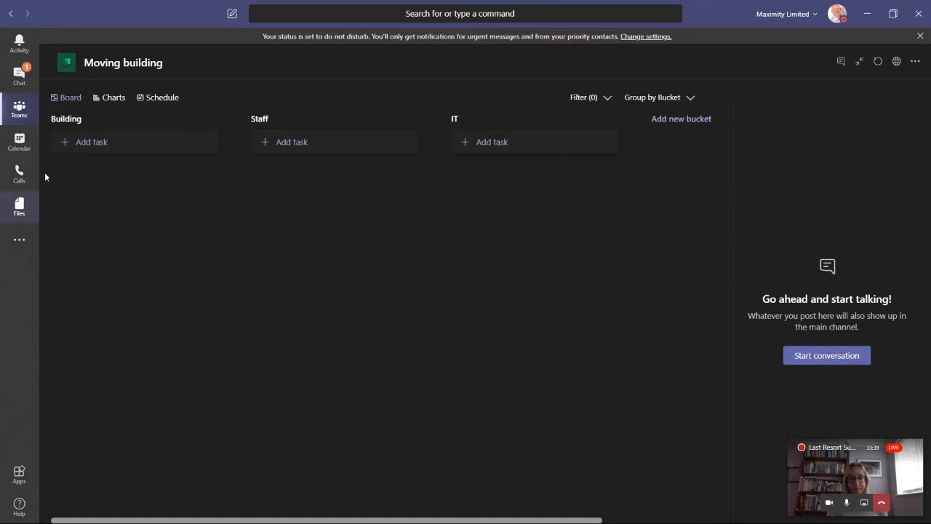
Step: Add the tasks "Requirements" and "Find a building" to the Building bucket
left_click(88, 148)
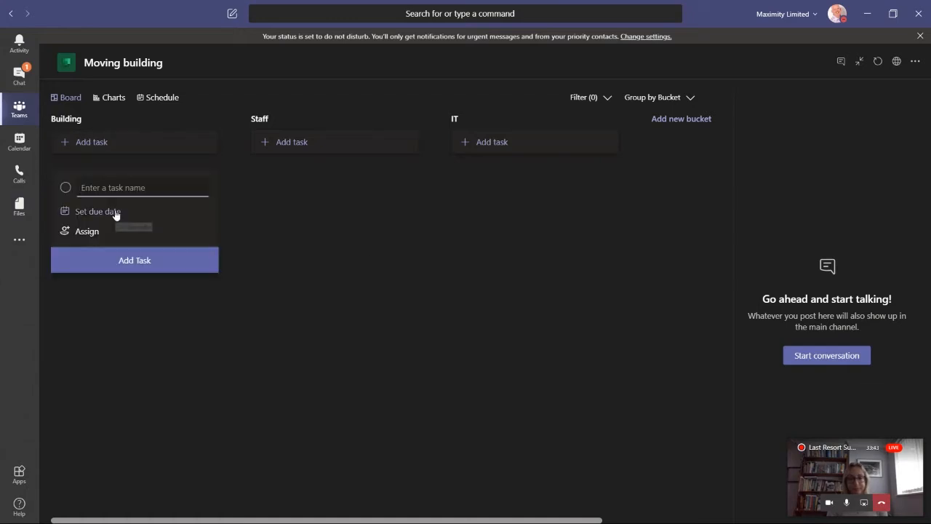
type("Requireem")
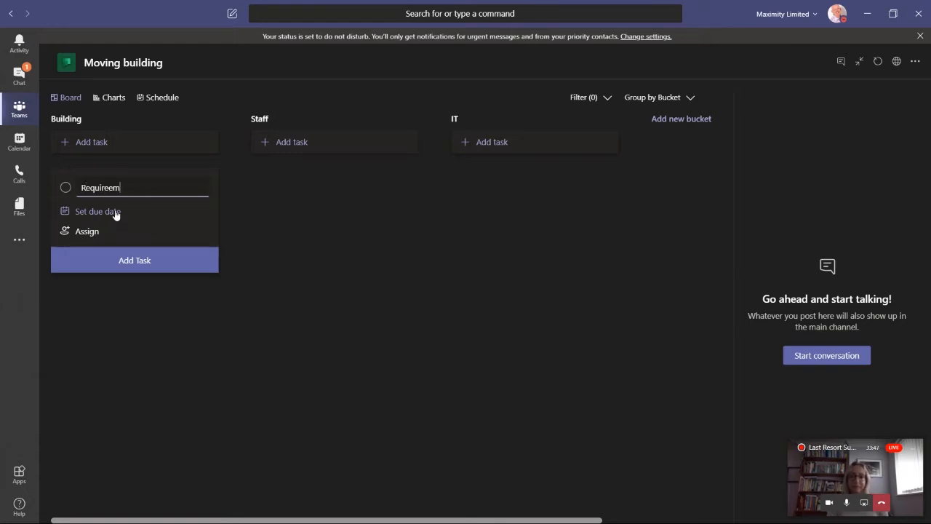
key("BackSpace")
key("BackSpace")
type("me")
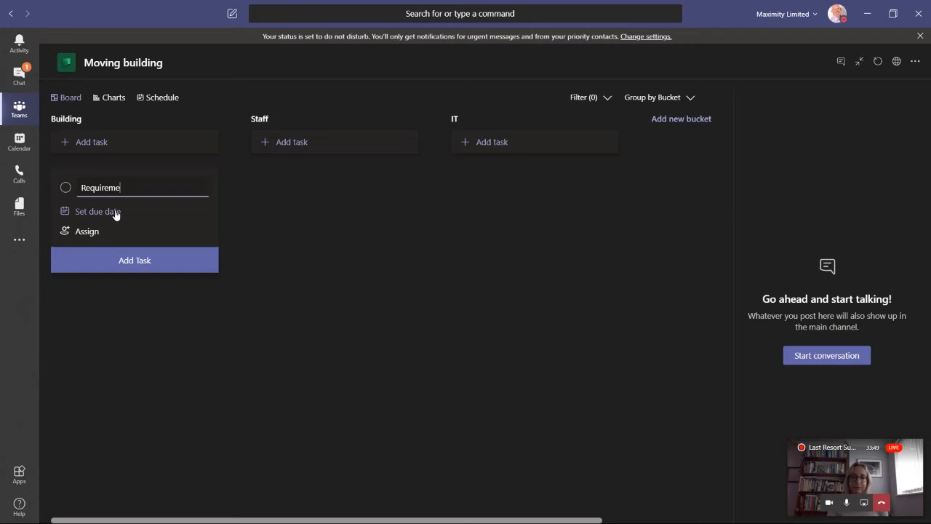
type("nts")
key("Return")
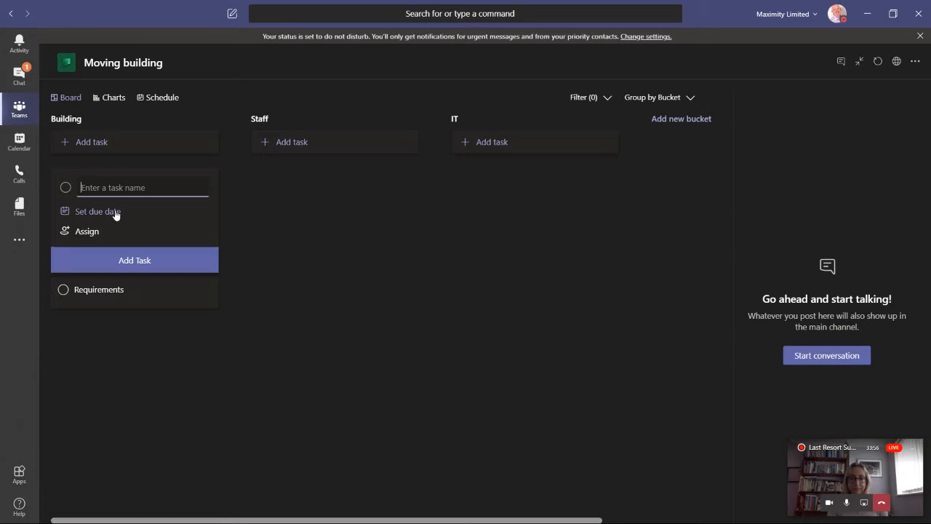
type("Find a building")
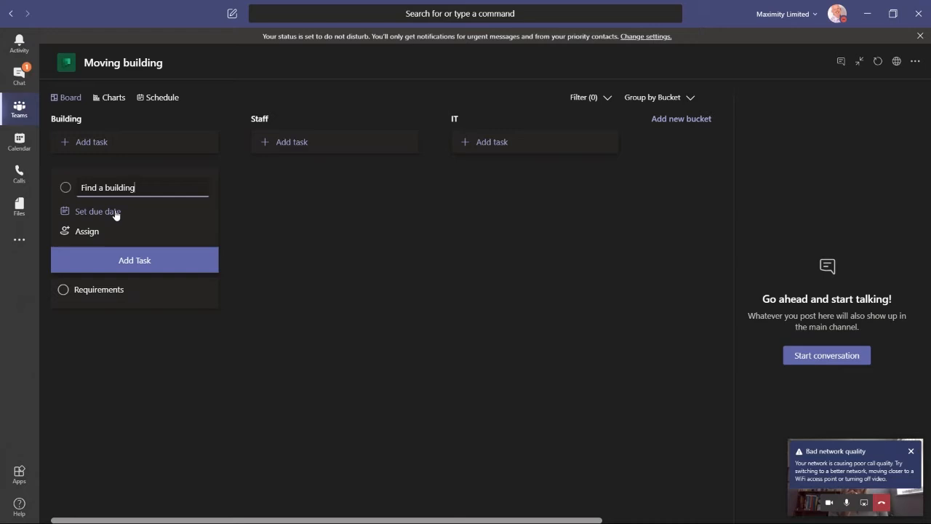
key("Return")
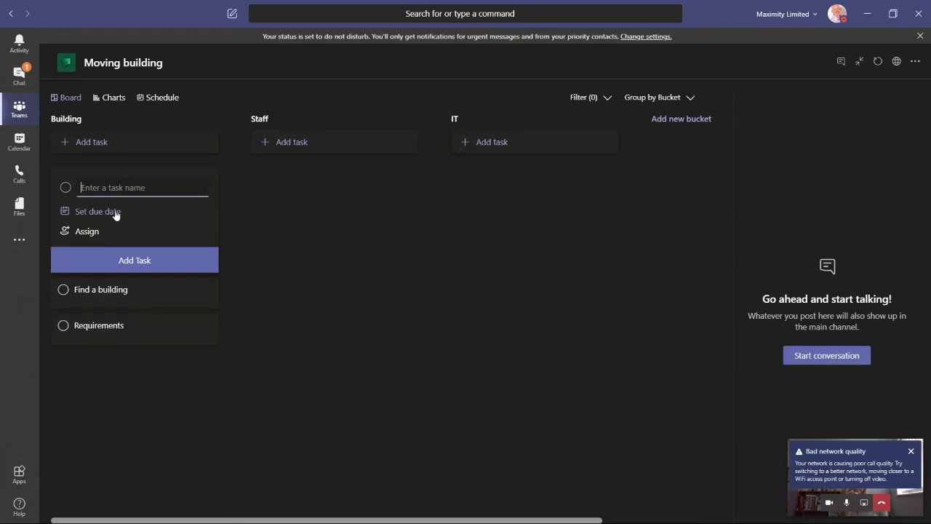
Step: Add the tasks "agree a deal", "establish facilities" and "Move in" to the Building bucket
type("agree a deal")
key("Return")
type("es")
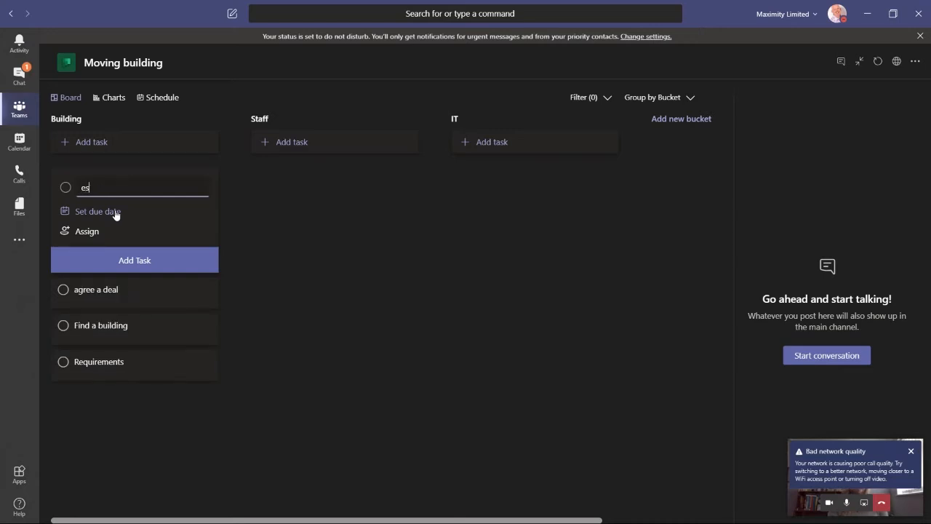
type("tablish facilities")
key("Return")
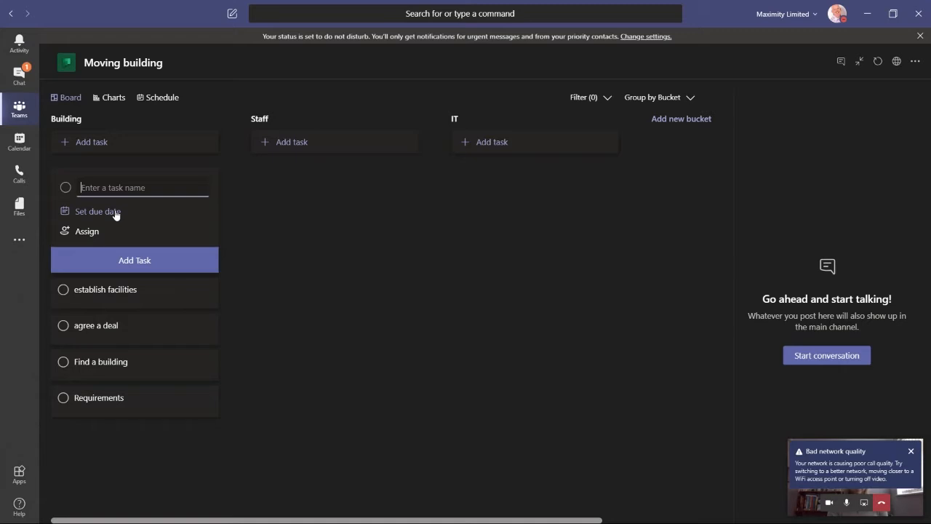
type("Move in")
key("Return")
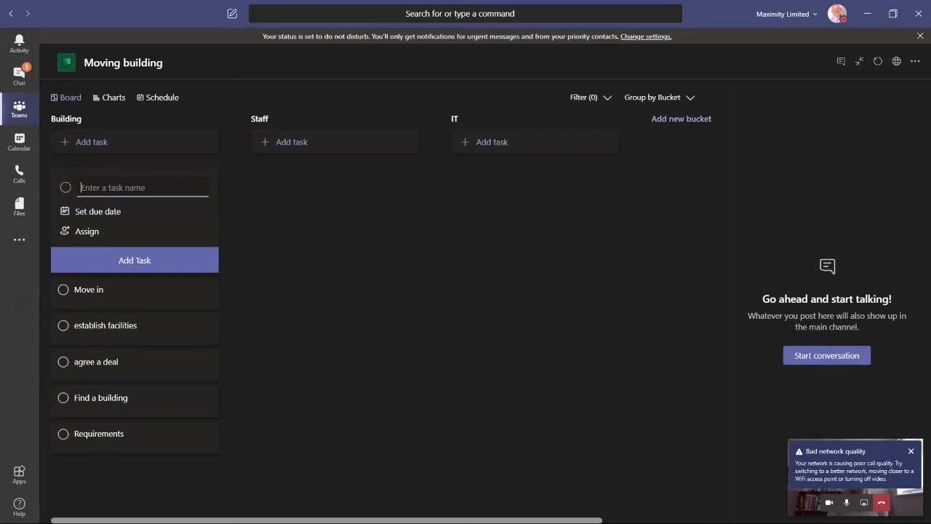
Step: Add the tasks "Define Organisation" and "Specify Job roles" to the Staff bucket
left_click(911, 451)
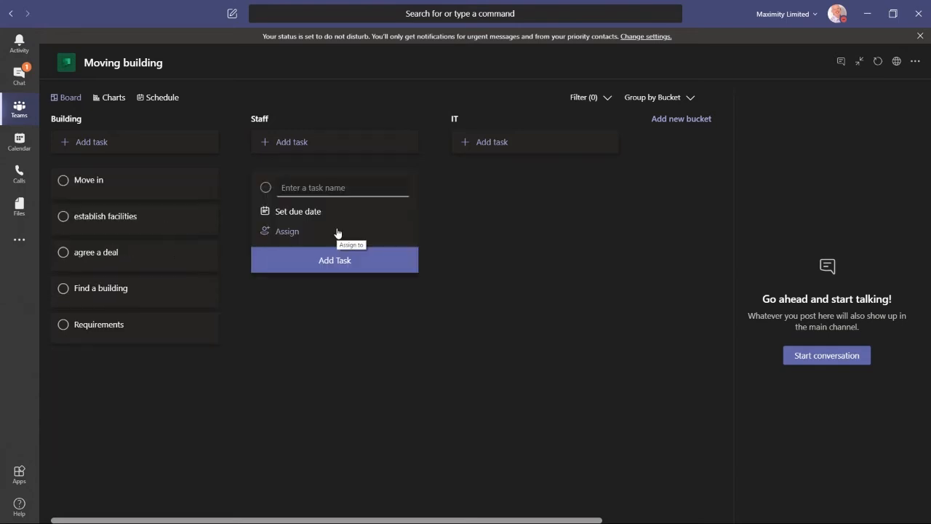
type("Define Organisation")
key("Return")
type("Spe")
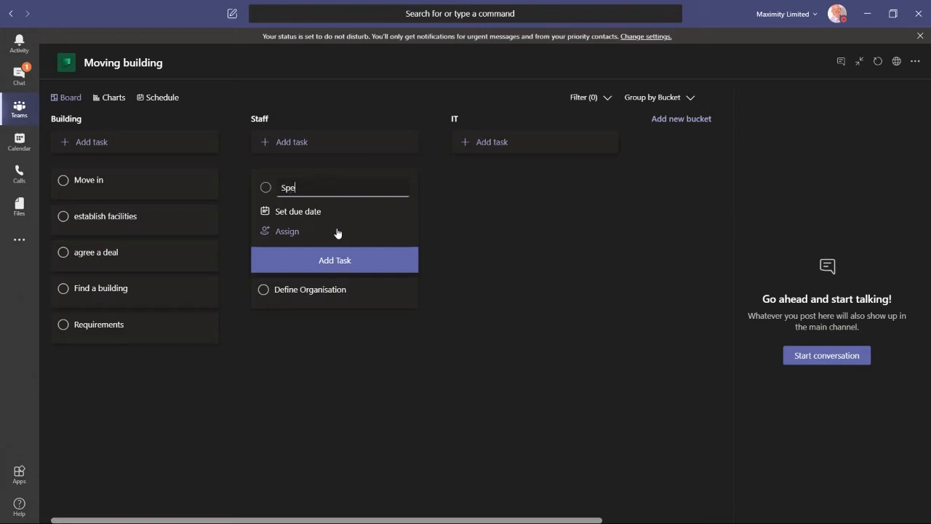
type("cifuy")
key("BackSpace")
key("BackSpace")
type("y Job roles")
key("Return")
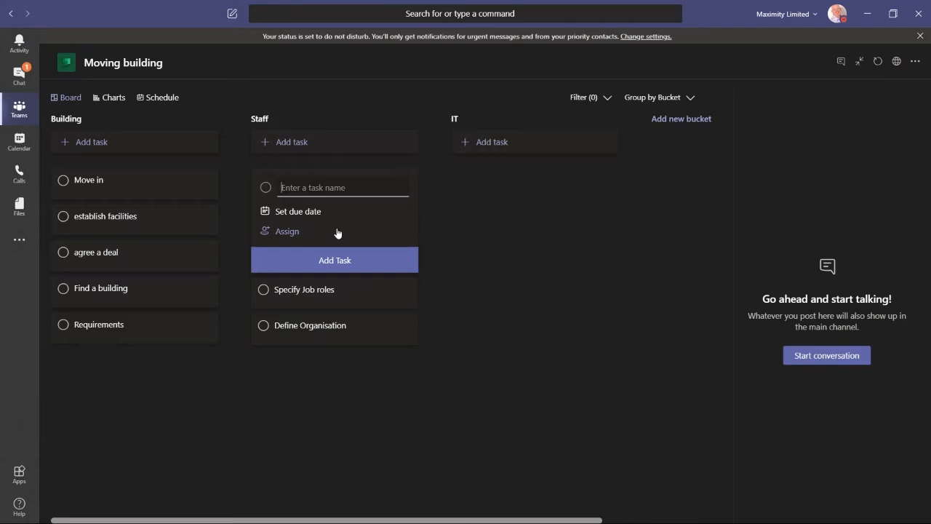
Step: Add the tasks "Recruit" and "induct" to the Staff bucket
type("Recruit")
key("Return")
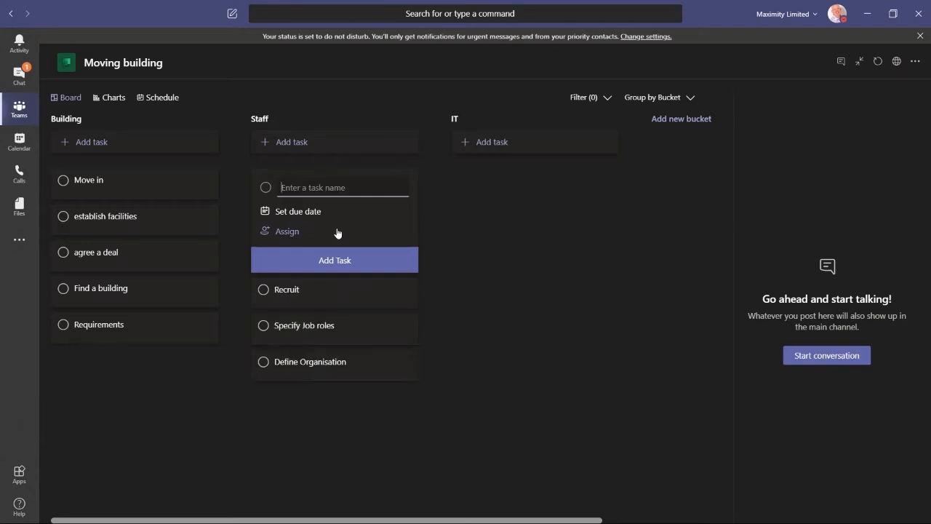
type("induct")
key("Return")
Step: Add the task "Establish Requirements" to the IT bucket
left_click(493, 143)
type("Est")
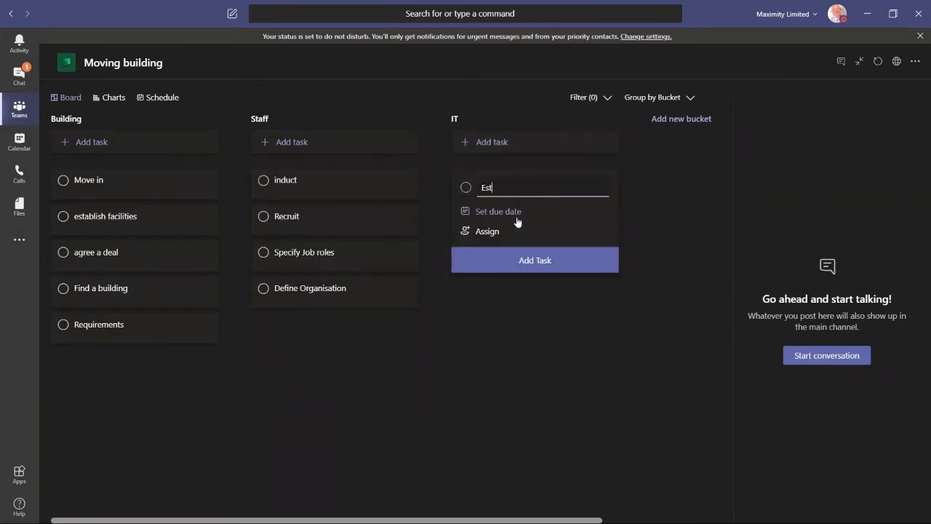
type("ablish Requirements")
key("Return")
Step: Add the tasks "Order Equipment" and "Install" to the IT bucket
type("Order ")
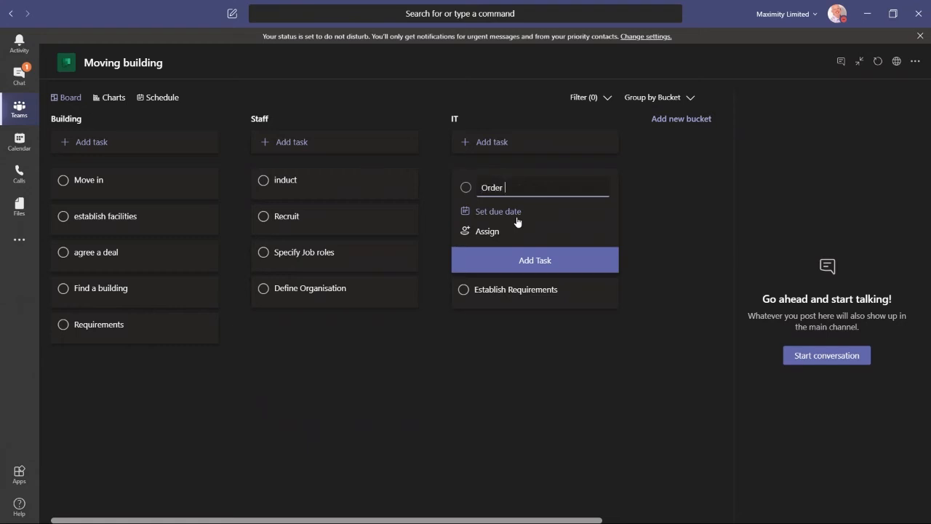
type("Equipment")
key("Return")
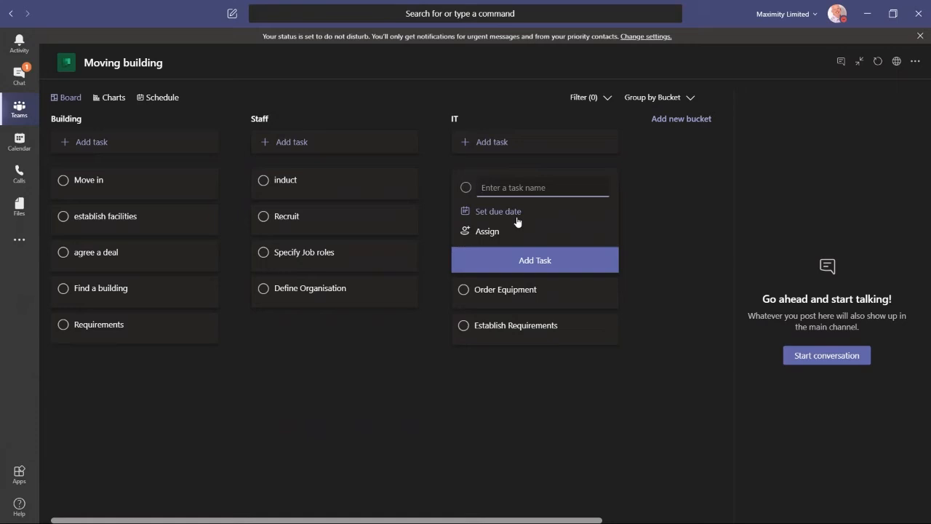
type("Install")
key("Return")
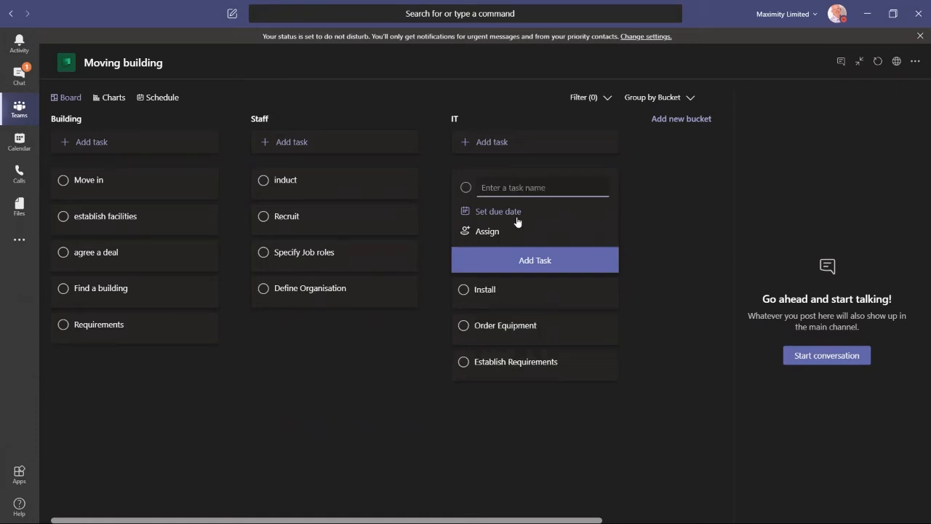
Step: Open the "Move in" task's details and assign it to a team member
left_click(354, 396)
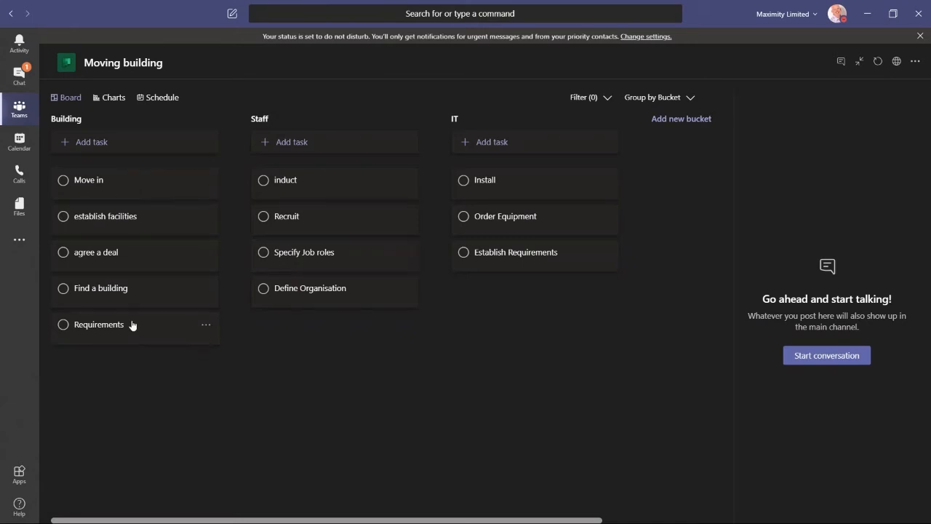
left_click(132, 184)
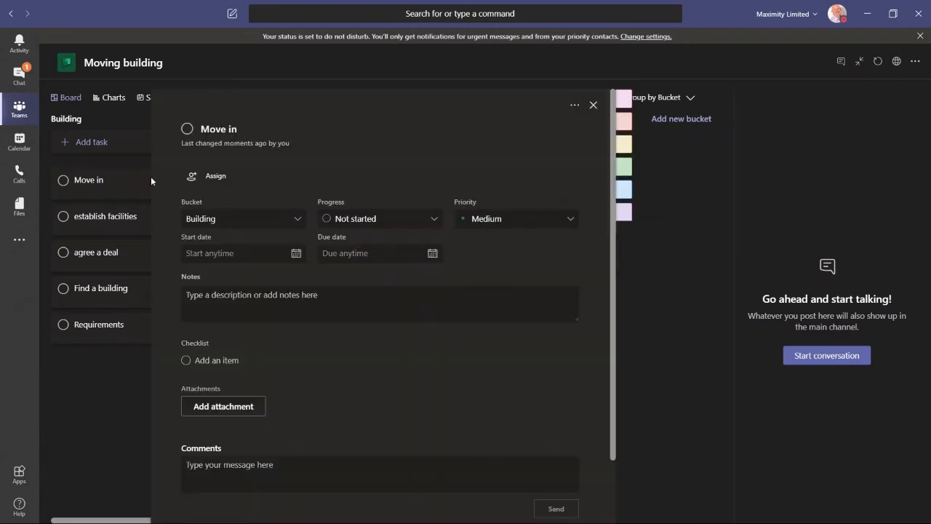
left_click(216, 177)
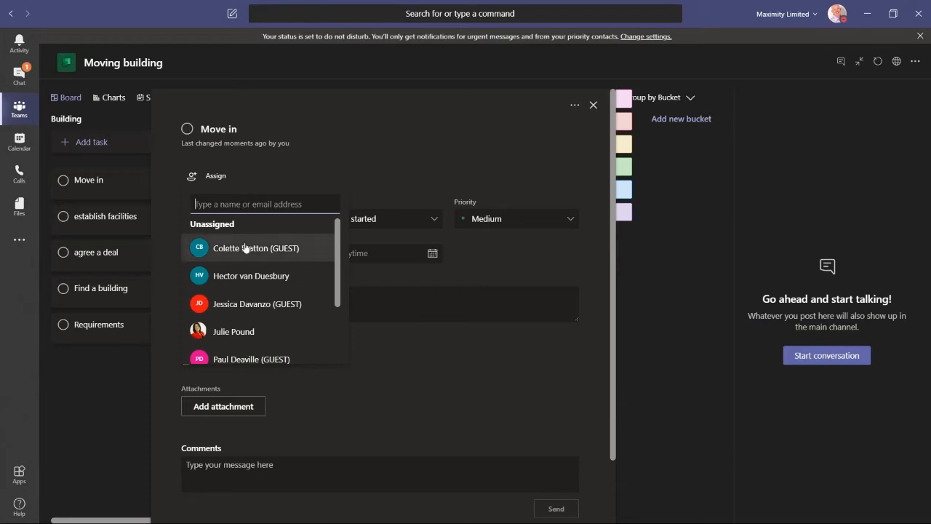
left_click(234, 332)
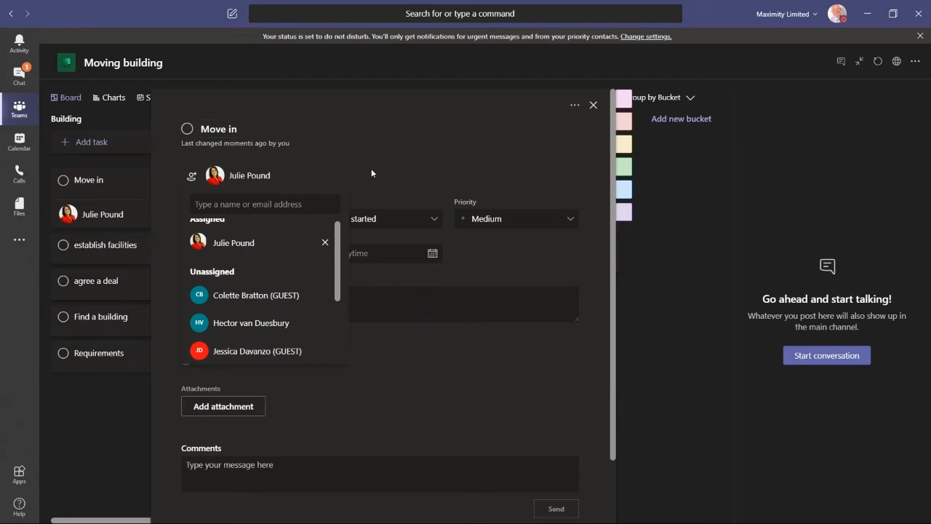
left_click(442, 399)
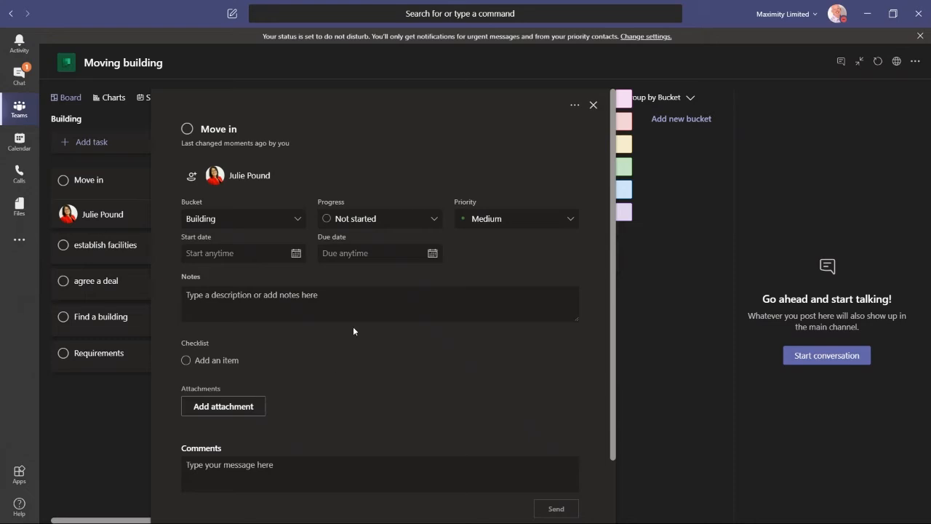
Step: Set the "Move in" task's due date to 28/08/2020
left_click(433, 253)
left_click(431, 278)
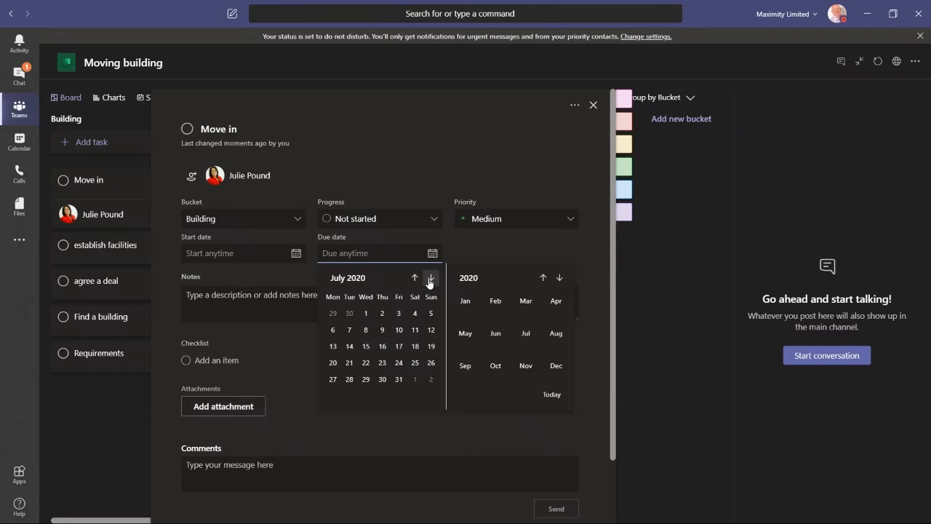
left_click(430, 278)
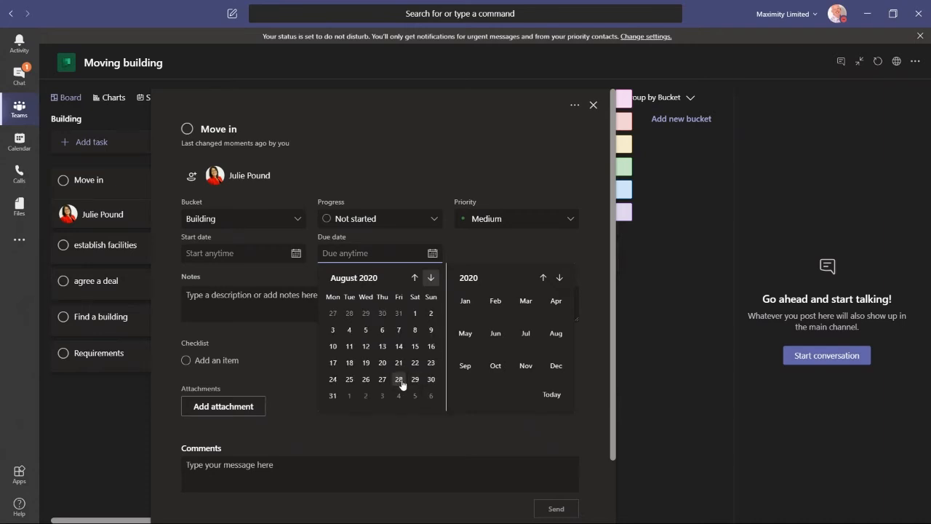
left_click(399, 379)
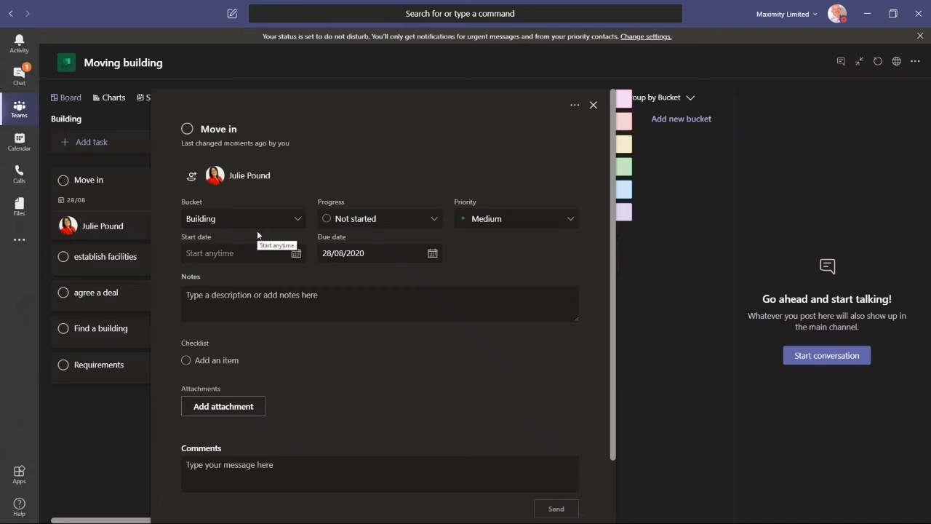
left_click(559, 226)
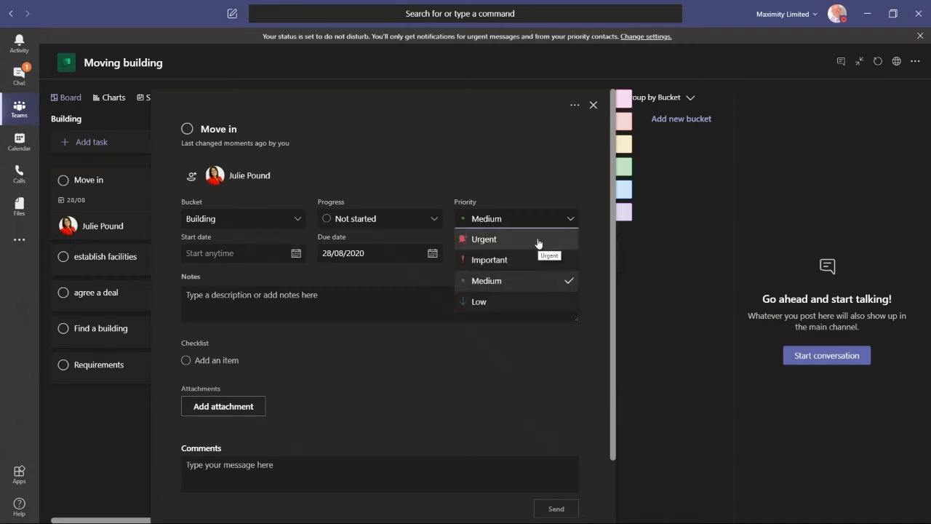
left_click(553, 163)
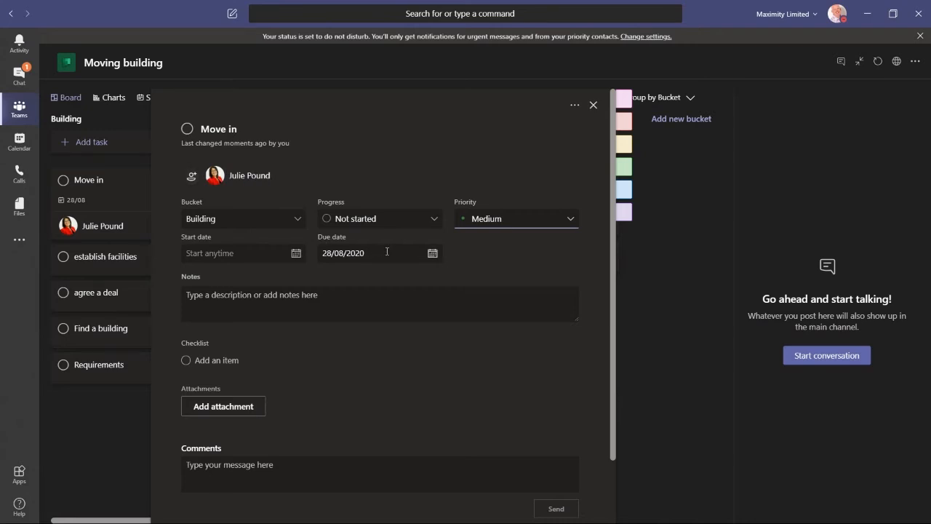
Step: Add a checklist item "Organised removal company" to the "Move in" task
left_click(186, 365)
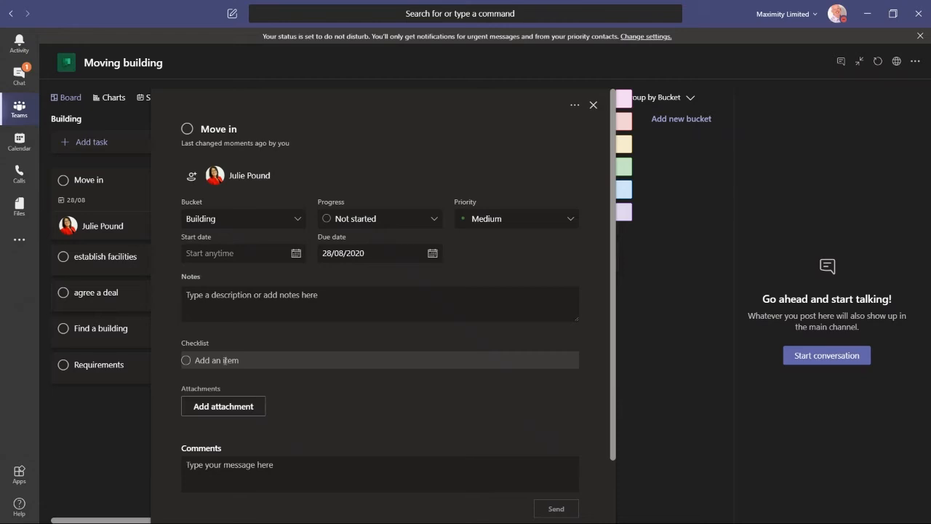
type("Organised removal company")
key("Return")
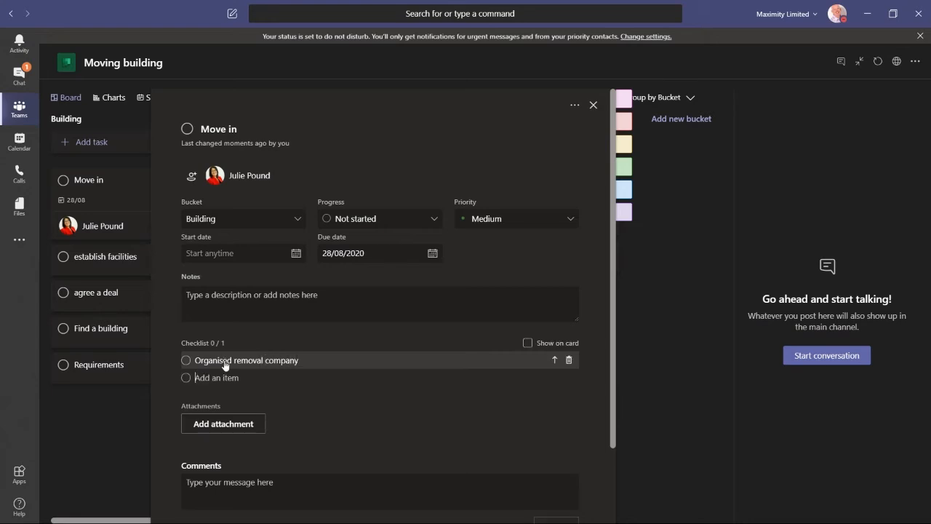
Step: Add a "Packed Boxes" checklist item to the "Move in" task and show the checklist on its card
type("Packed Boxes")
key("Return")
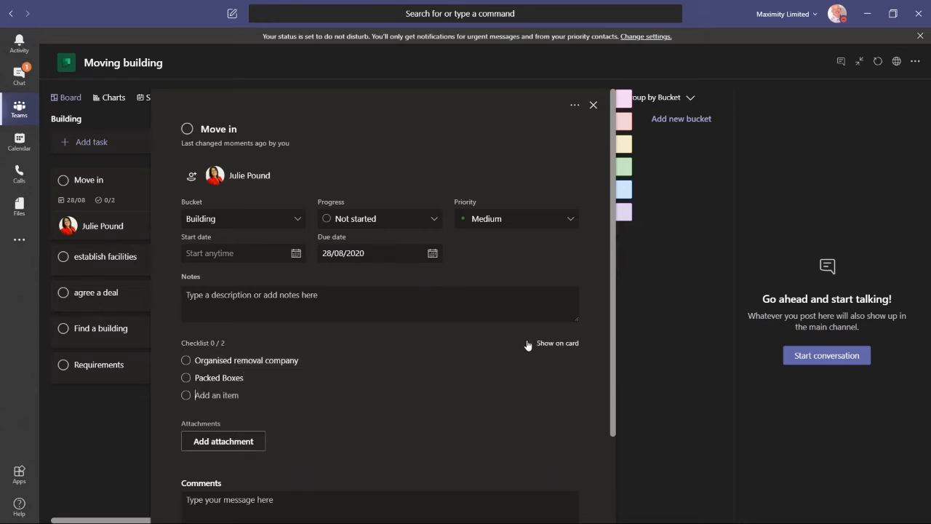
left_click(529, 342)
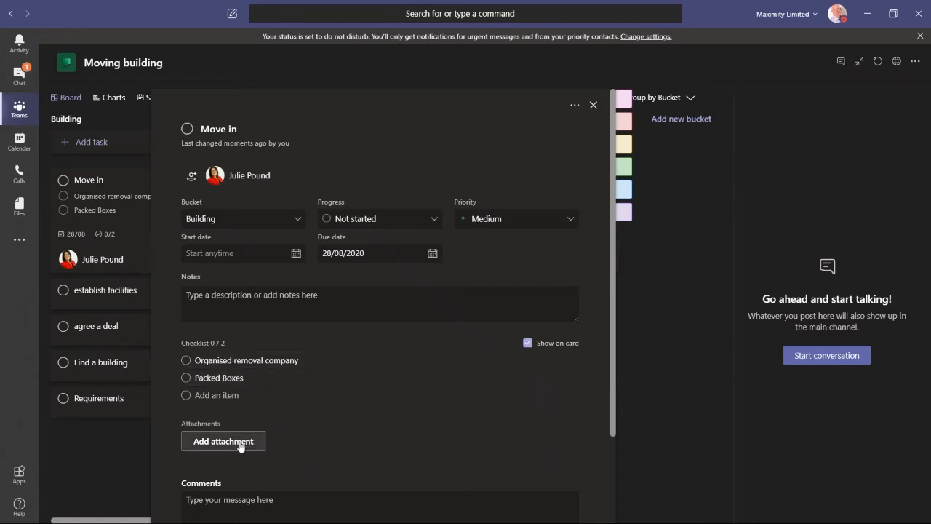
scroll(241, 447, "down", 3)
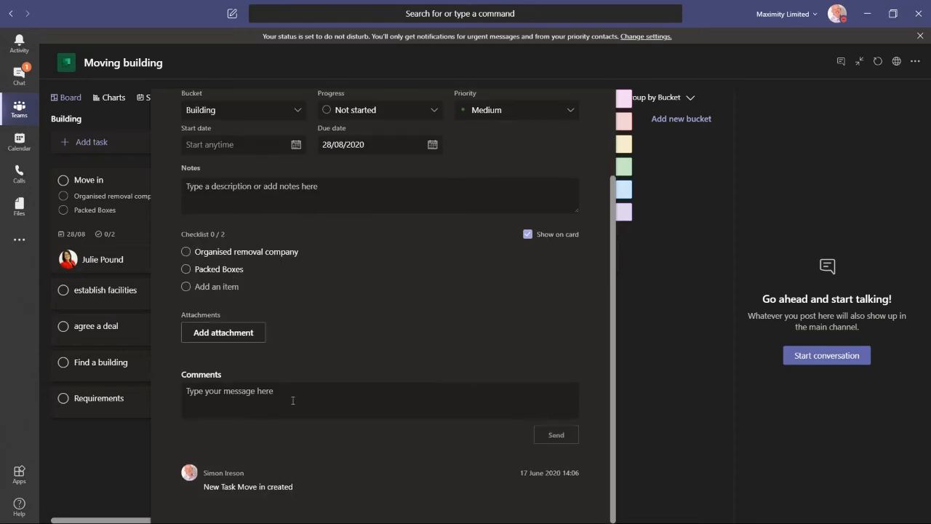
left_click(336, 388)
scroll(336, 388, "up", 3)
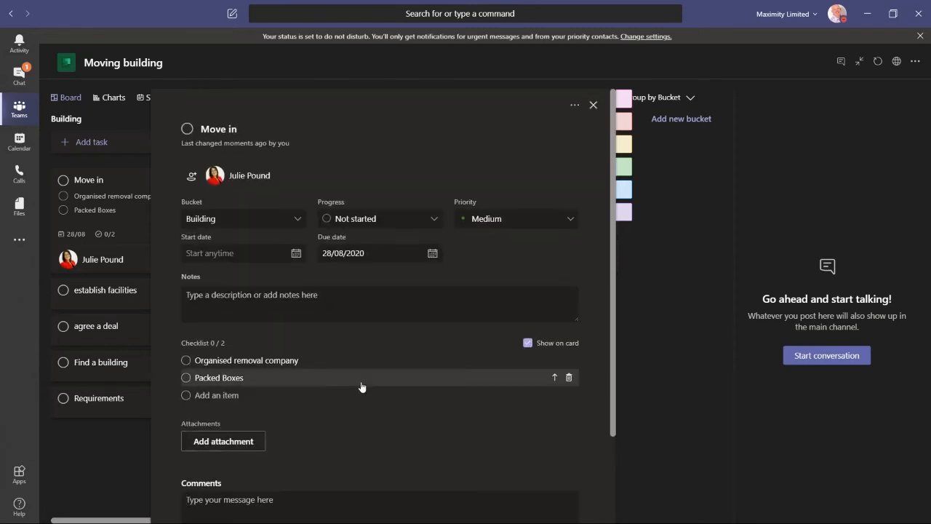
left_click(594, 105)
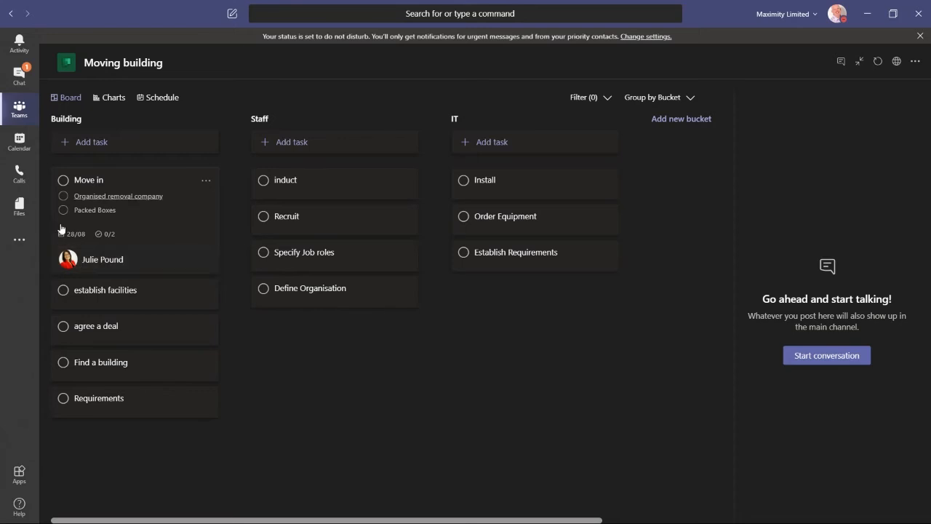
Step: Assign a second team member to the "Move in" task
left_click(100, 218)
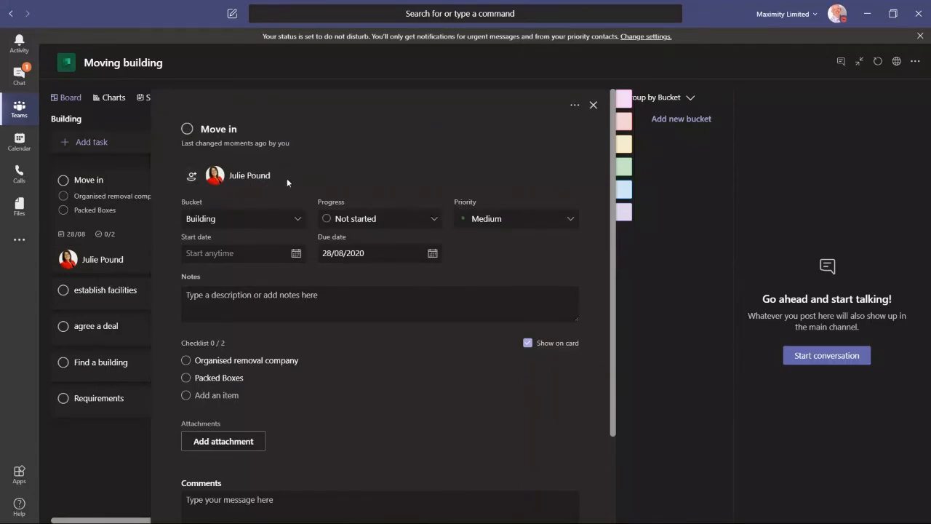
left_click(192, 176)
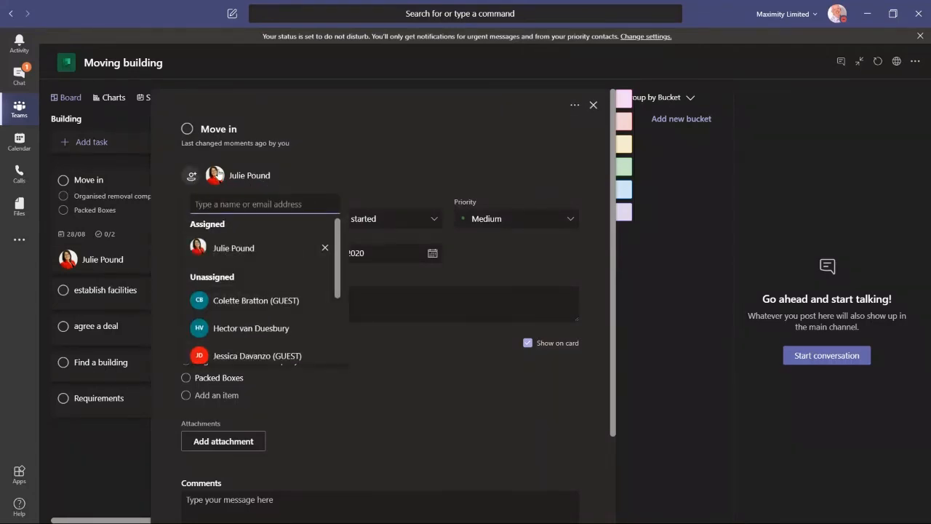
scroll(243, 273, "down", 2)
scroll(244, 274, "down", 1)
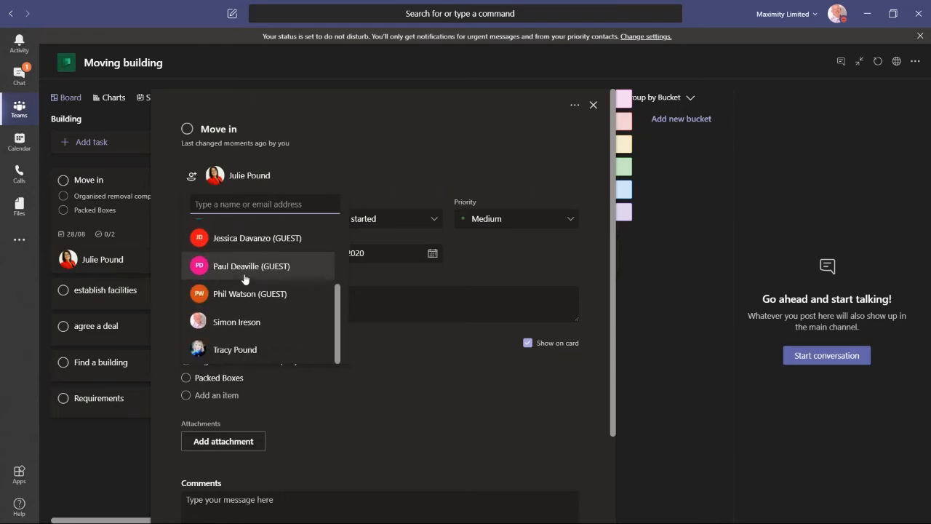
left_click(239, 349)
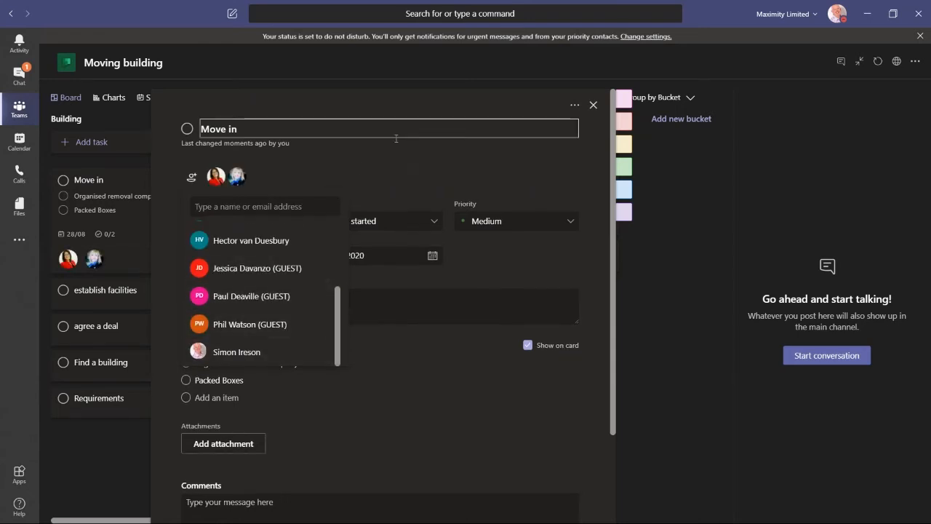
left_click(593, 105)
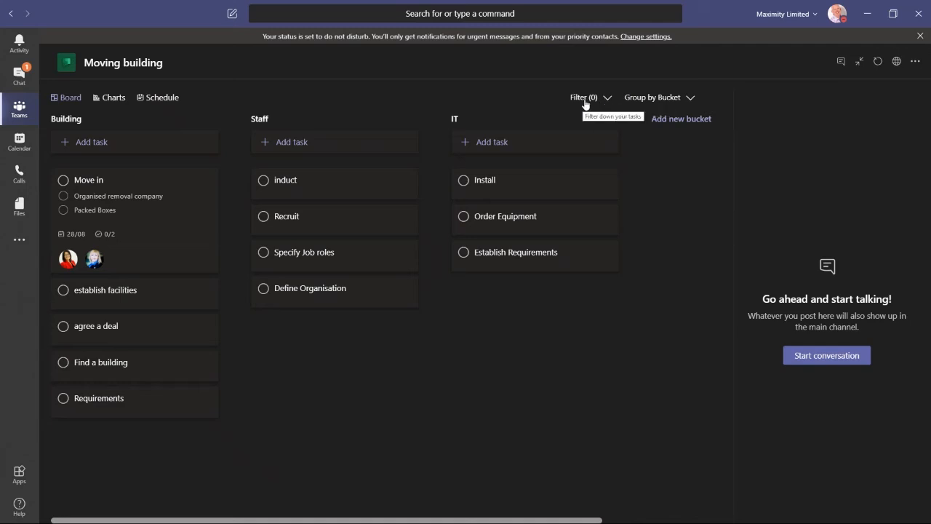
Step: Group the board's tasks by assignee
left_click(690, 99)
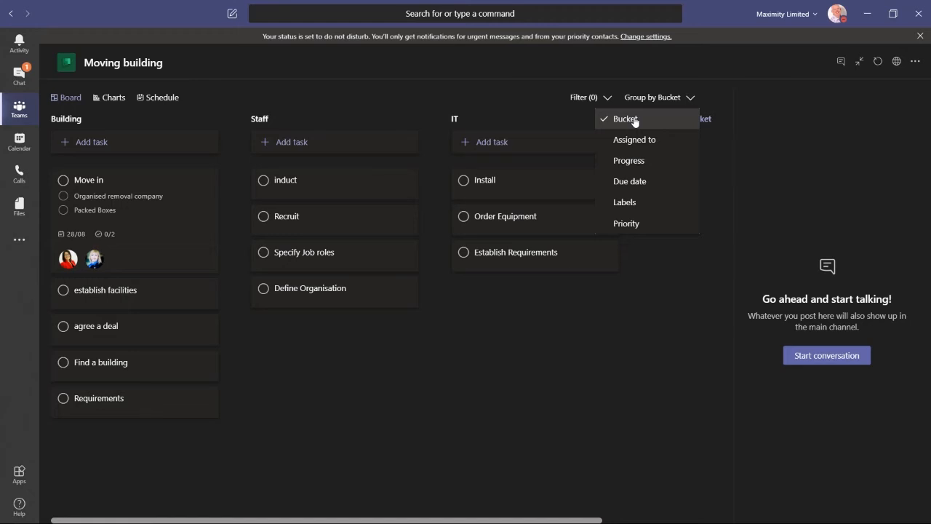
left_click(635, 139)
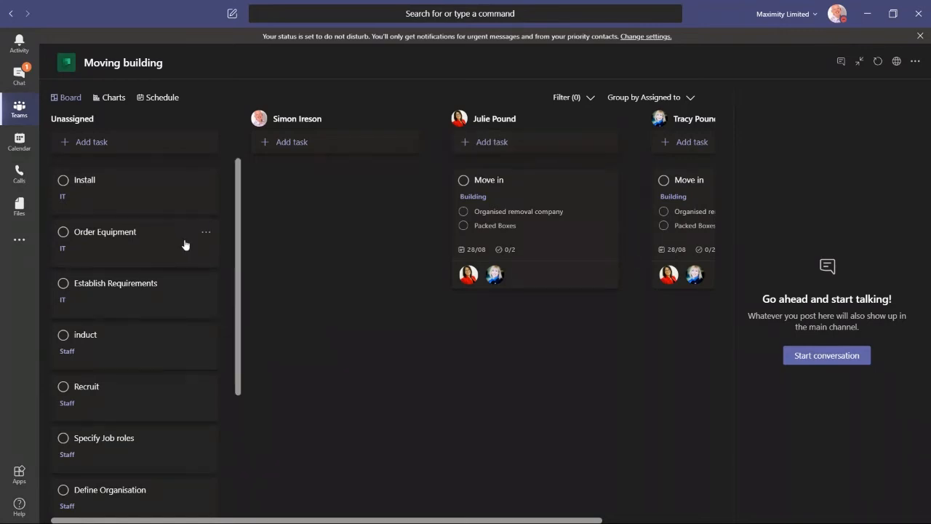
Step: Assign "agree a deal" by moving it into a team member's column
scroll(124, 247, "down", 5)
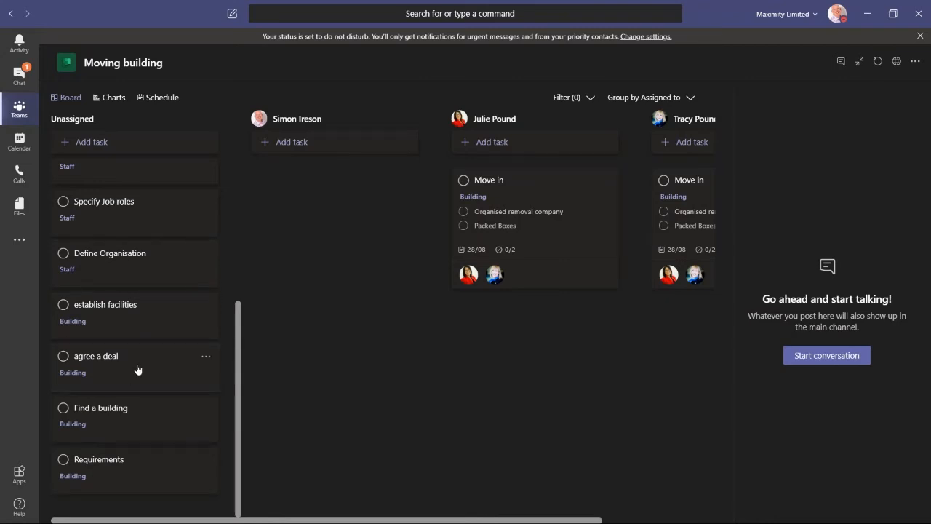
left_click_drag(138, 369, 630, 317)
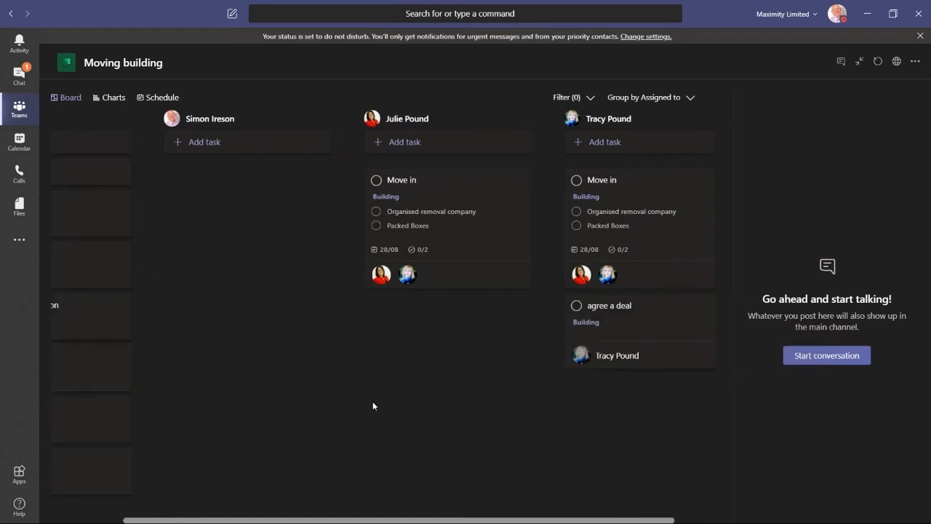
left_click(67, 521)
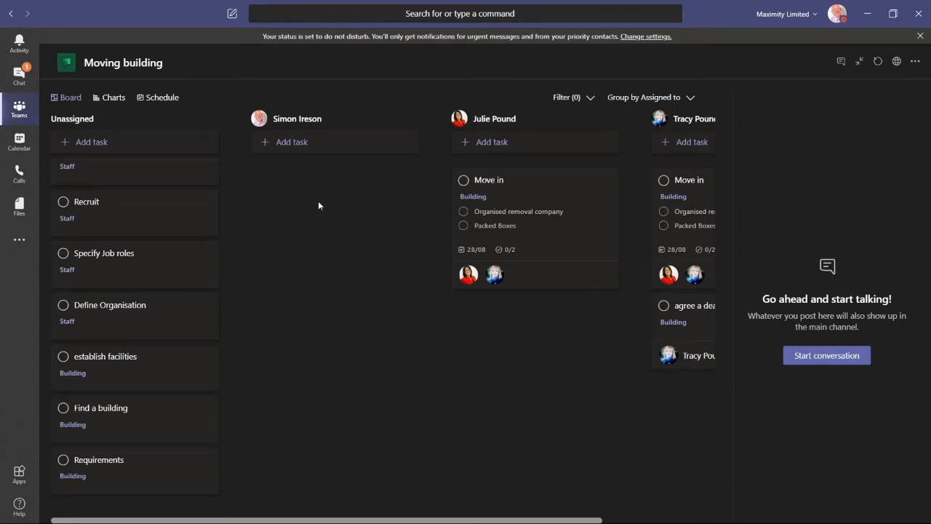
Step: Assign the "Specify Job roles" task to a guest team member found by searching
left_click(137, 268)
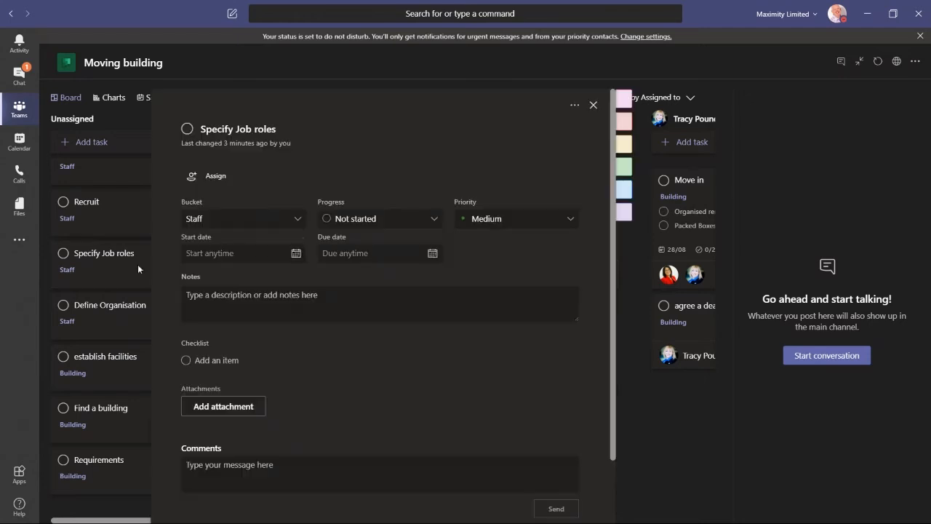
left_click(207, 175)
type("phil")
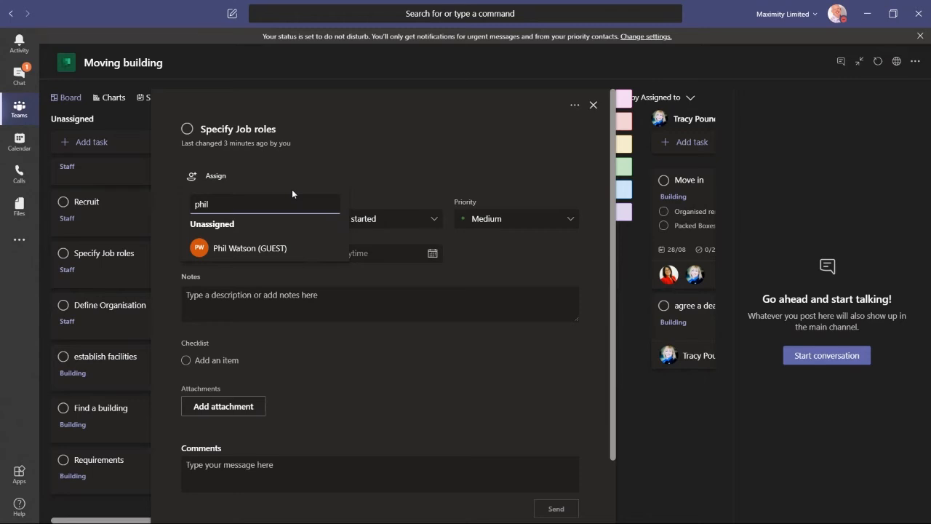
left_click(290, 248)
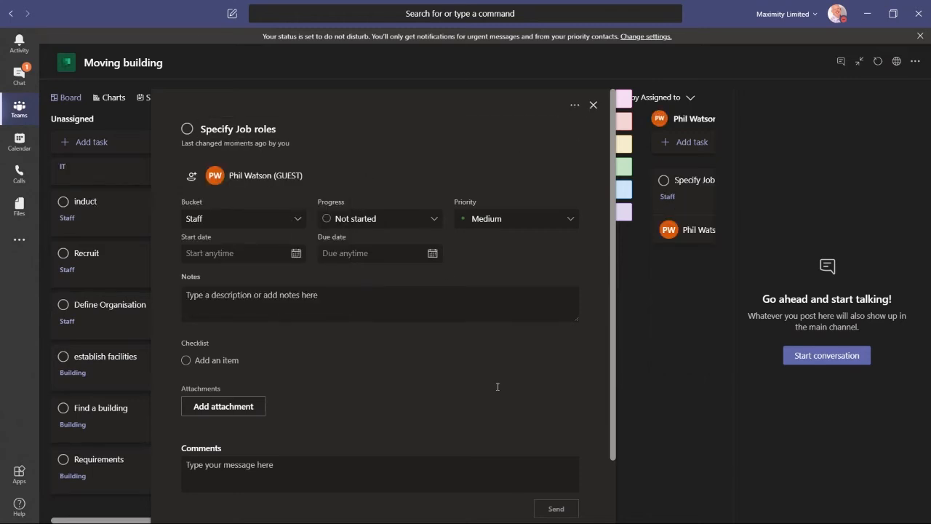
left_click(594, 105)
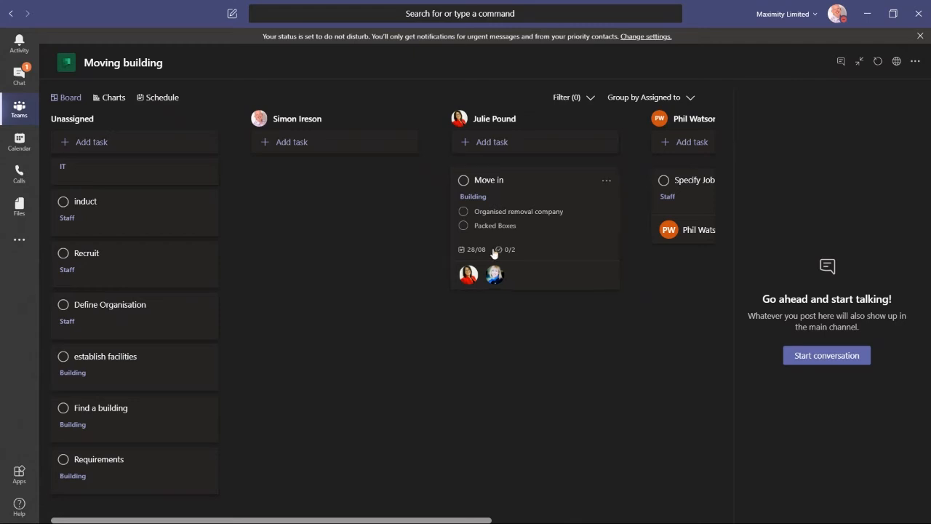
Step: Assign "induct" and "Recruit" by moving each into a different team member's column
left_click_drag(453, 521, 330, 521)
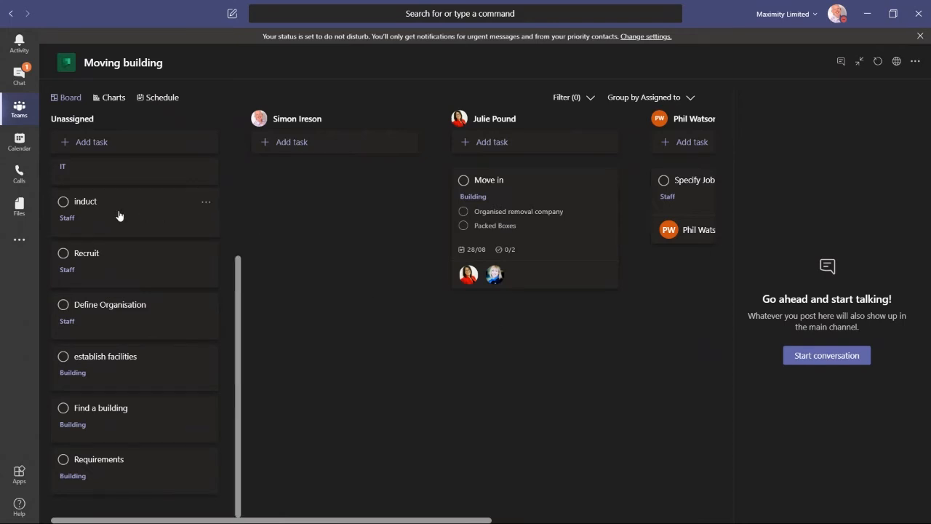
left_click_drag(119, 215, 356, 198)
left_click_drag(356, 198, 357, 198)
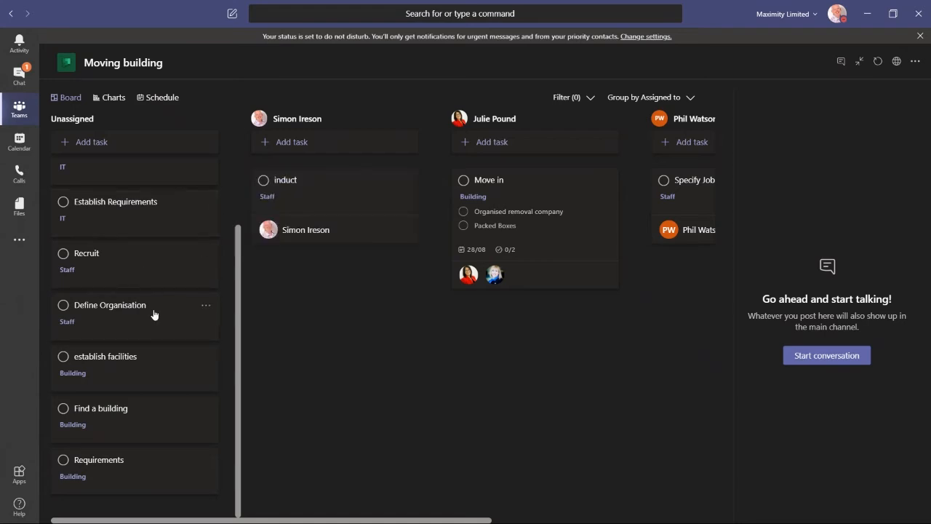
left_click_drag(119, 262, 716, 270)
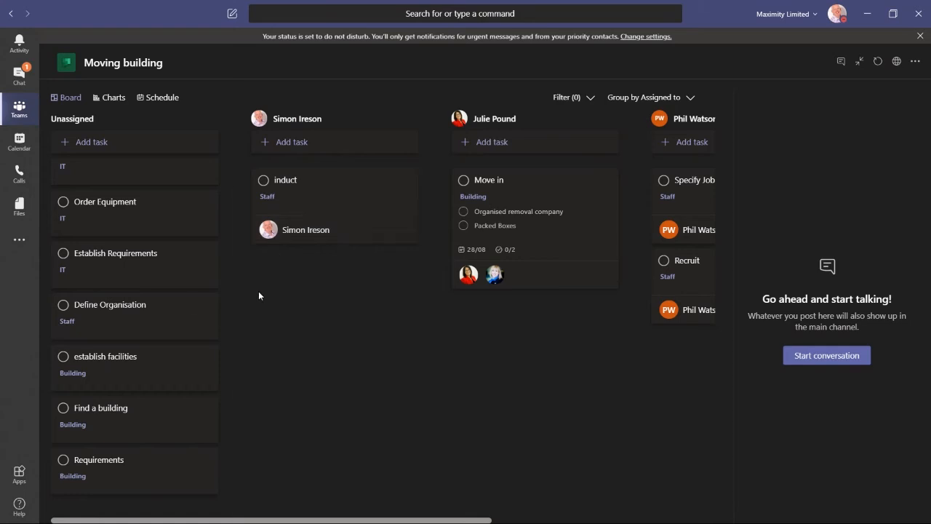
Step: Group the board's tasks by progress
left_click(692, 98)
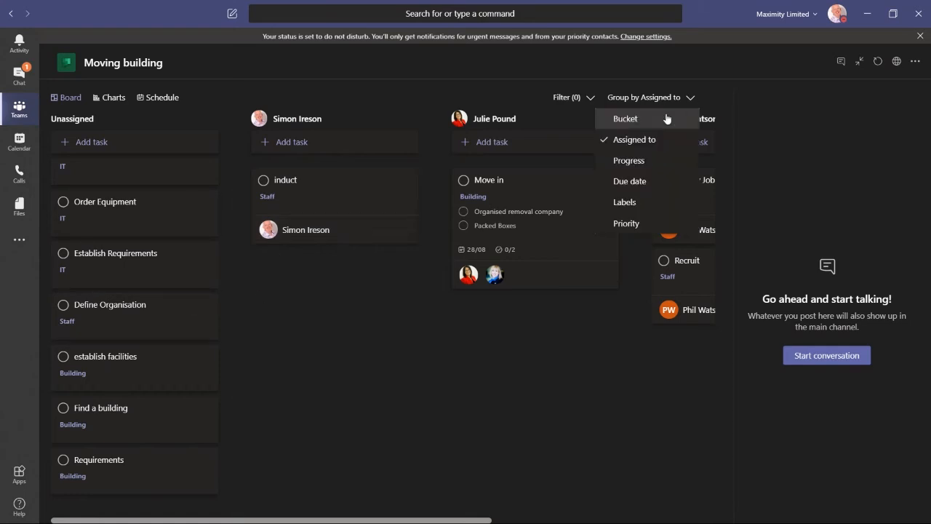
left_click(630, 162)
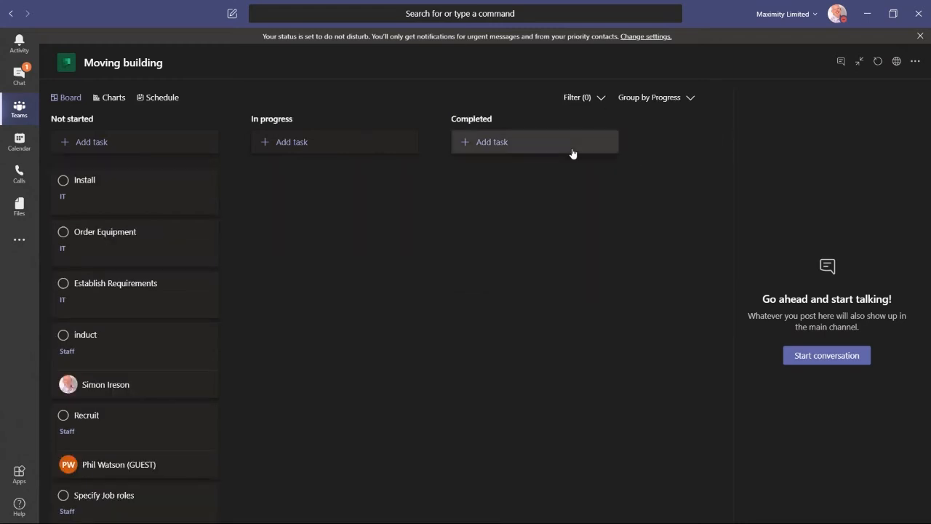
left_click(647, 110)
left_click(689, 99)
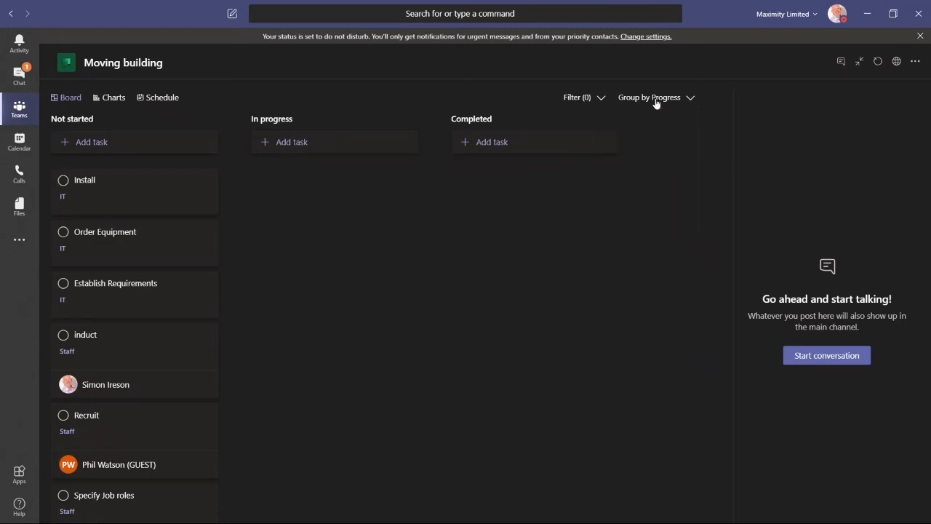
Step: Filter the board to show only tasks assigned to one team member
left_click(599, 98)
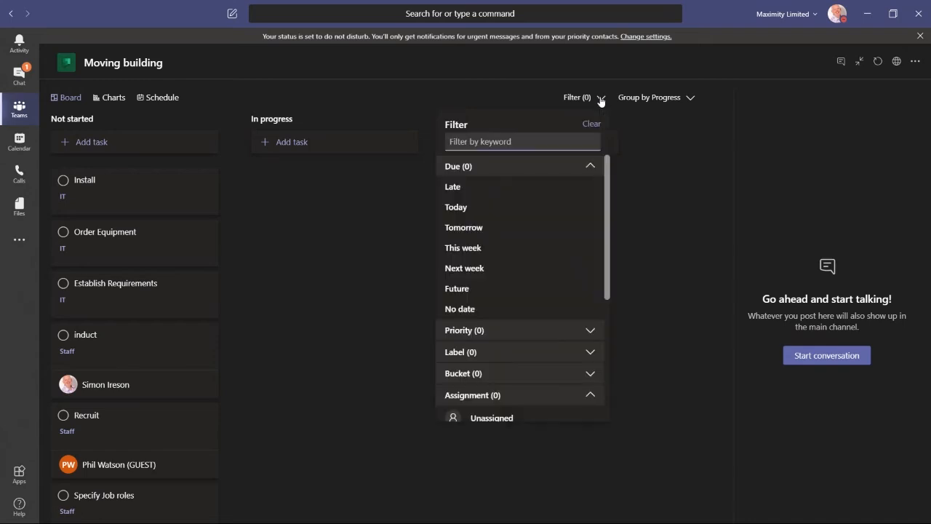
scroll(528, 267, "down", 3)
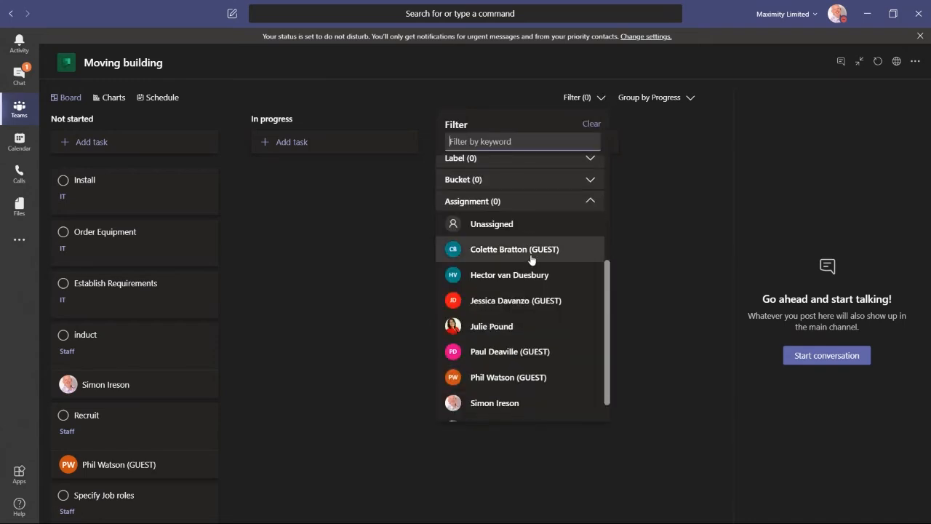
scroll(528, 248, "down", 1)
left_click(493, 296)
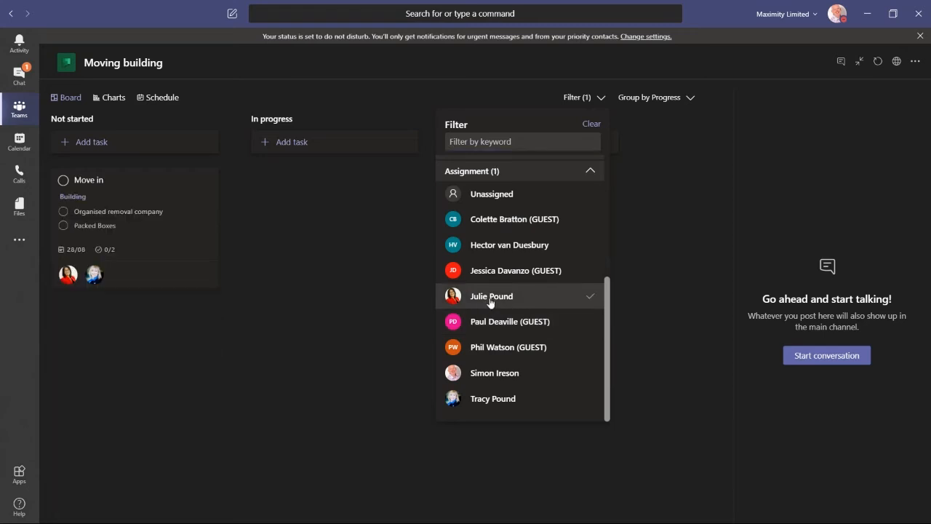
left_click(289, 237)
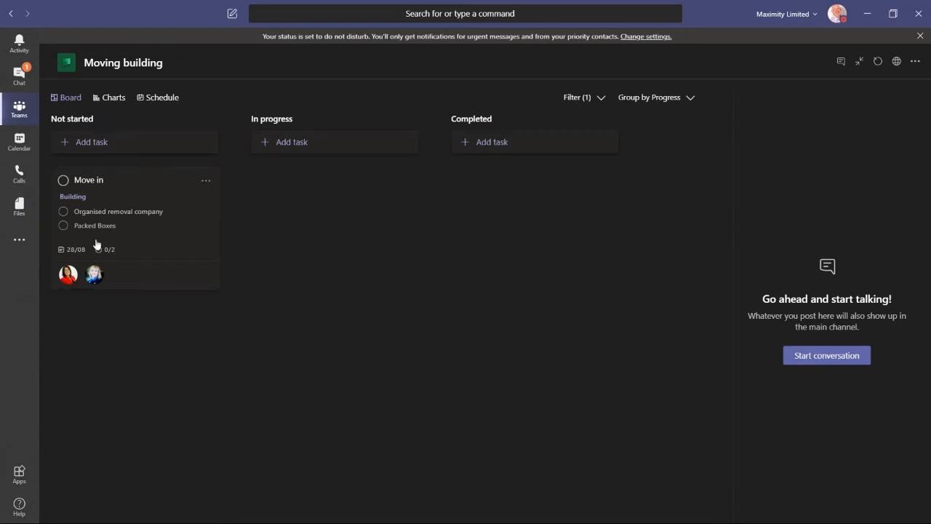
Step: Mark both checklist items of the "Move in" task as completed from its card
left_click(63, 225)
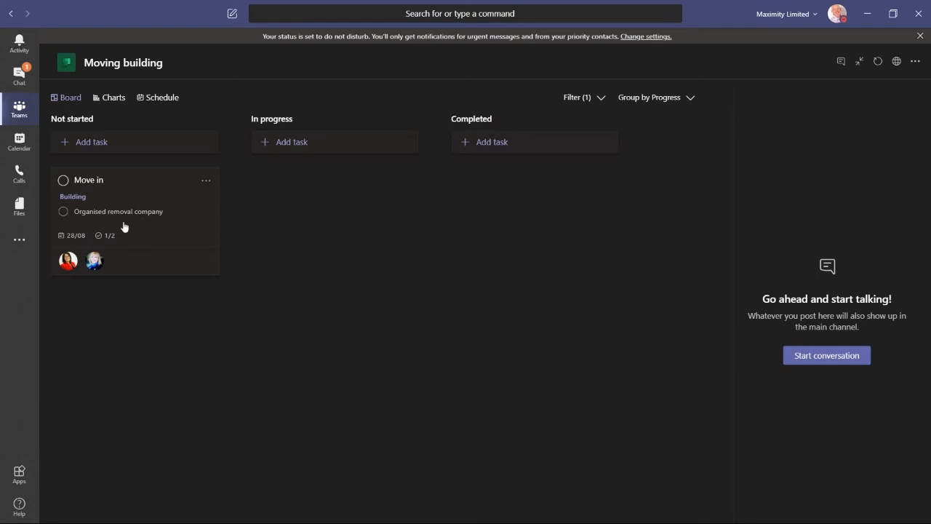
left_click(64, 213)
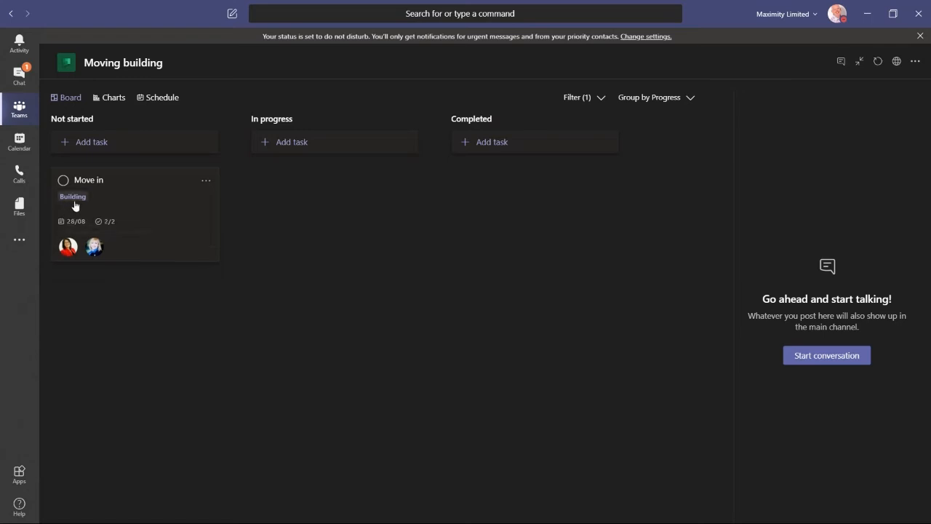
left_click(162, 200)
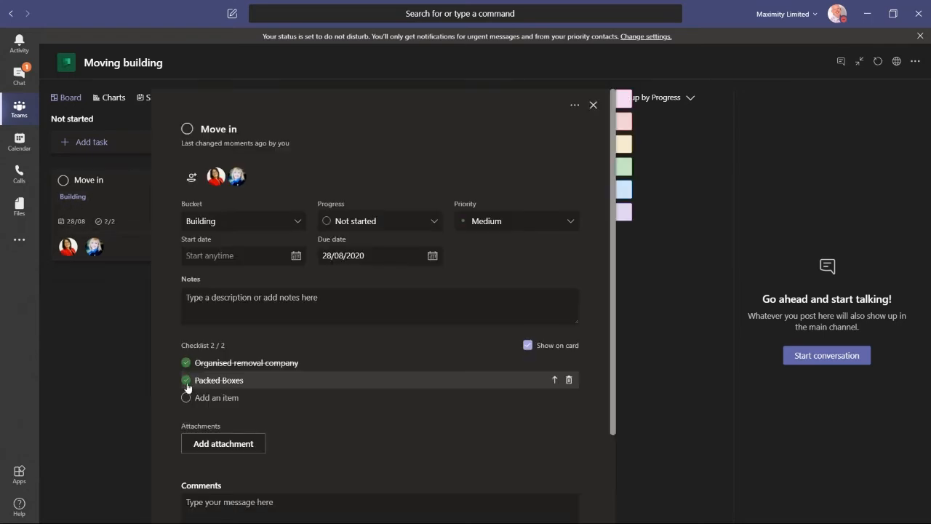
left_click(593, 105)
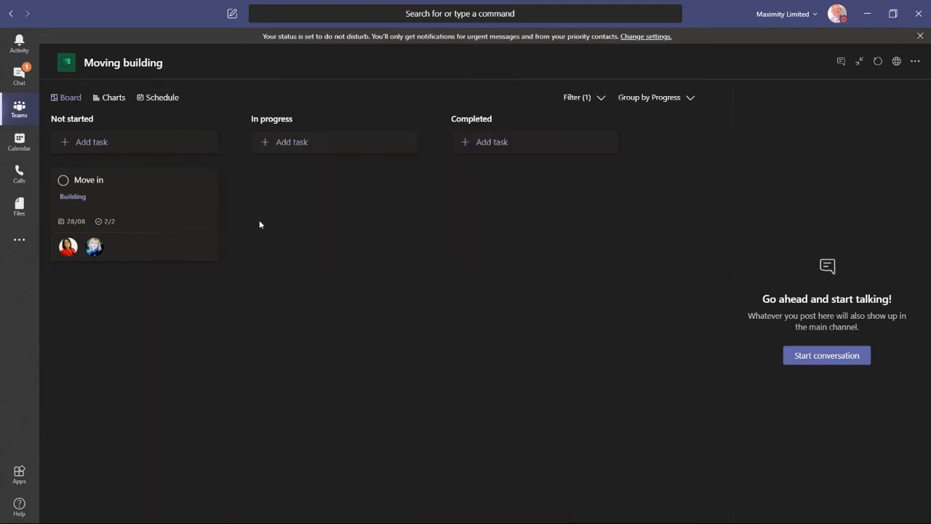
Step: Move the "Move in" task into the In progress column
mouse_move(205, 220)
left_click_drag(142, 192, 318, 204)
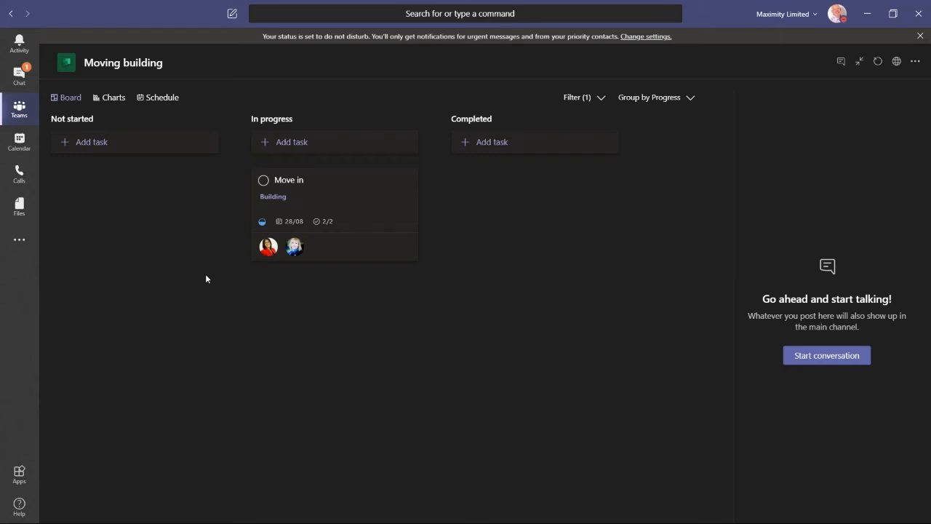
Step: Add unassigned tasks to the board's assignment filter
left_click(602, 97)
scroll(553, 349, "down", 5)
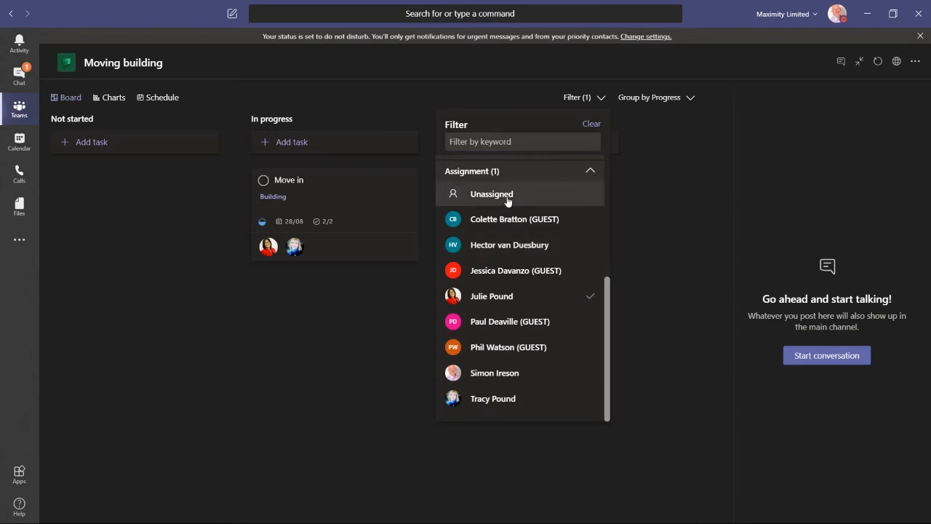
left_click(505, 196)
left_click(309, 336)
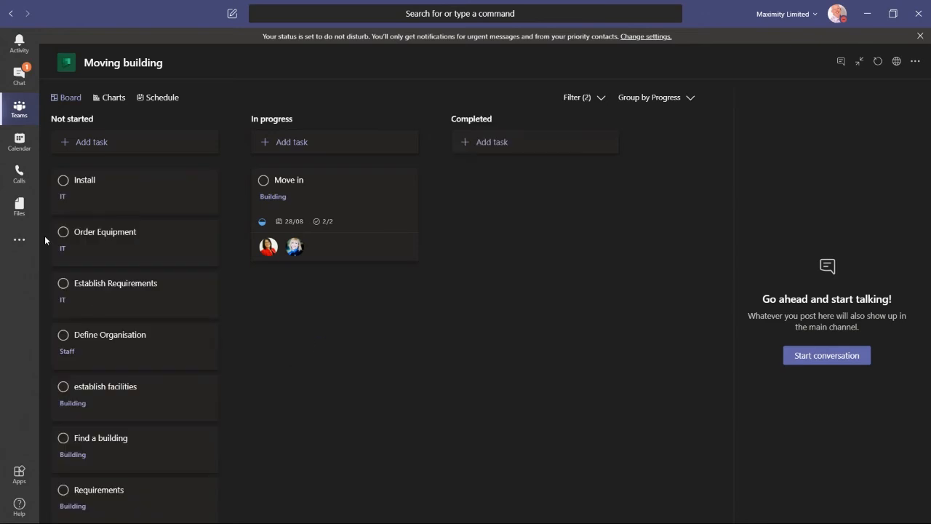
Step: Move the Order Equipment task into In progress and assign it to a guest team member
left_click_drag(96, 245, 341, 296)
left_click(342, 296)
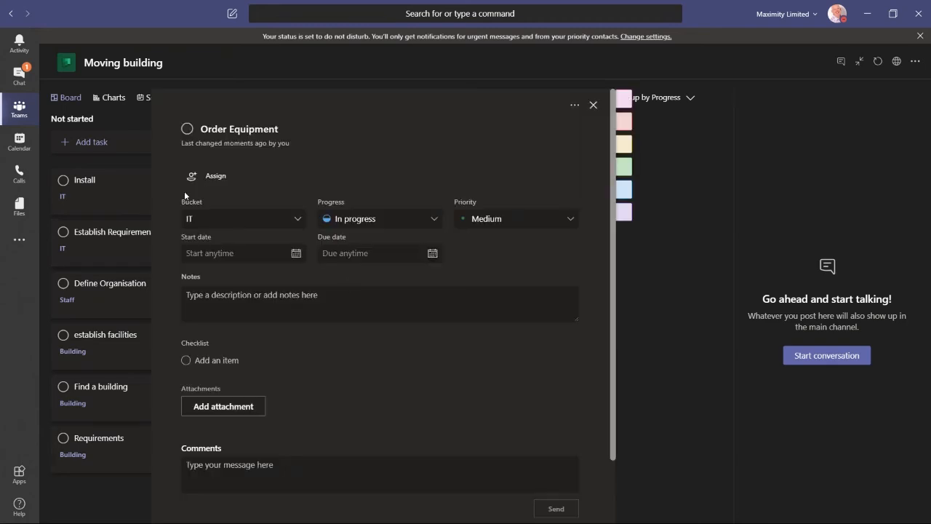
left_click(214, 176)
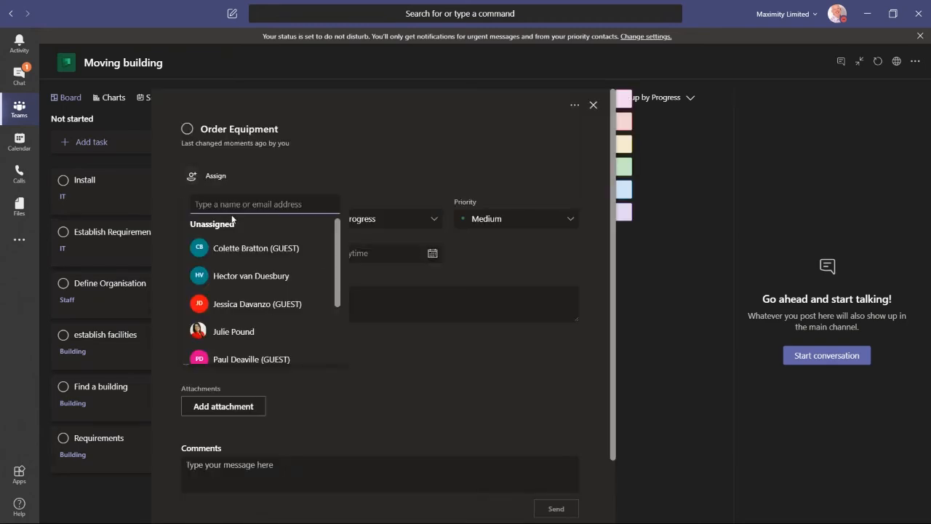
type("paul")
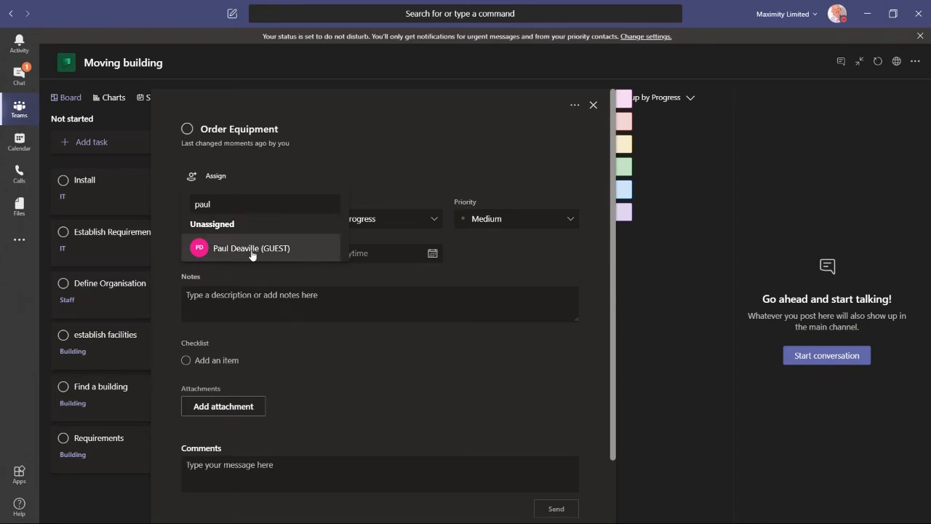
left_click(247, 249)
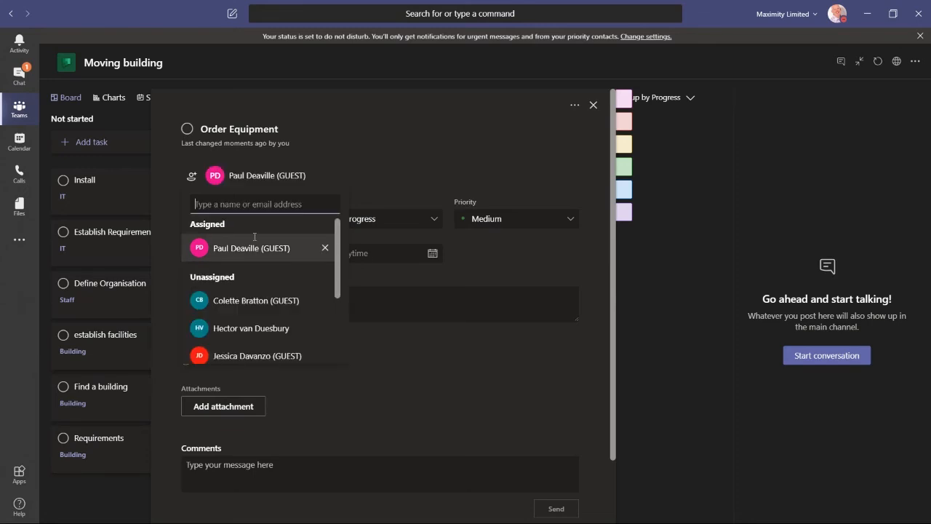
left_click(594, 106)
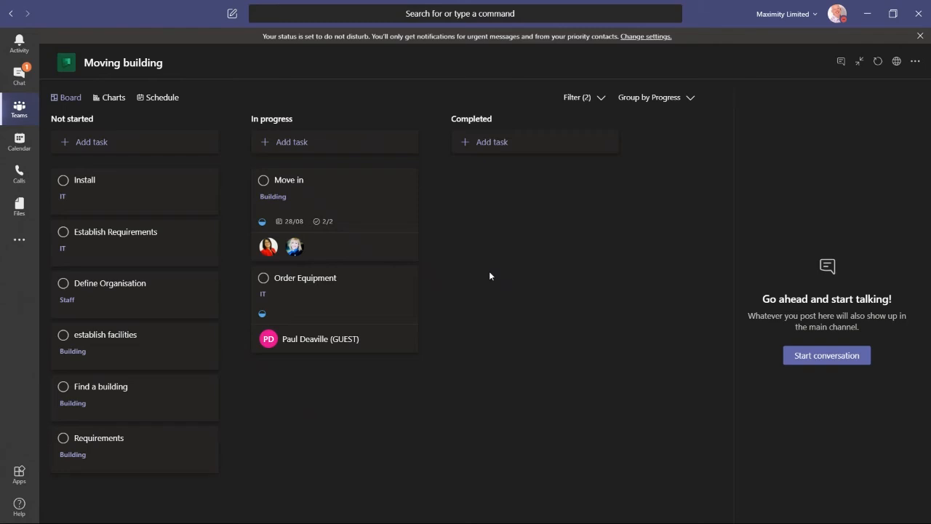
Step: Group the board's tasks by due date
left_click(691, 97)
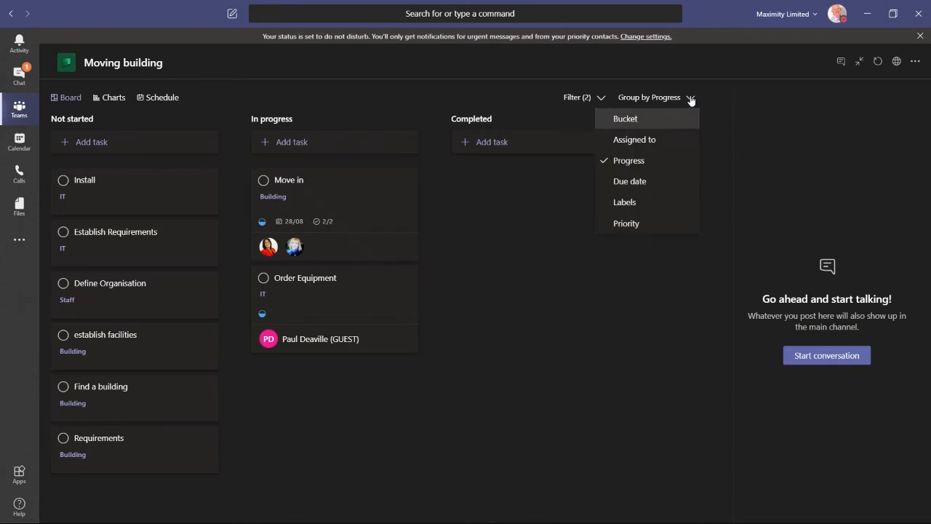
left_click(624, 183)
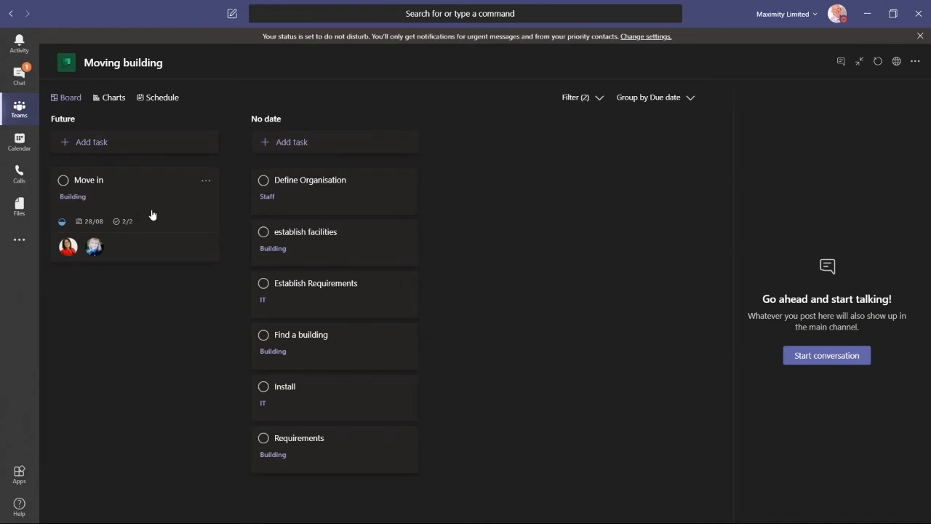
Step: Set the Define Organisation task's due date to 26/06/2020
left_click(362, 195)
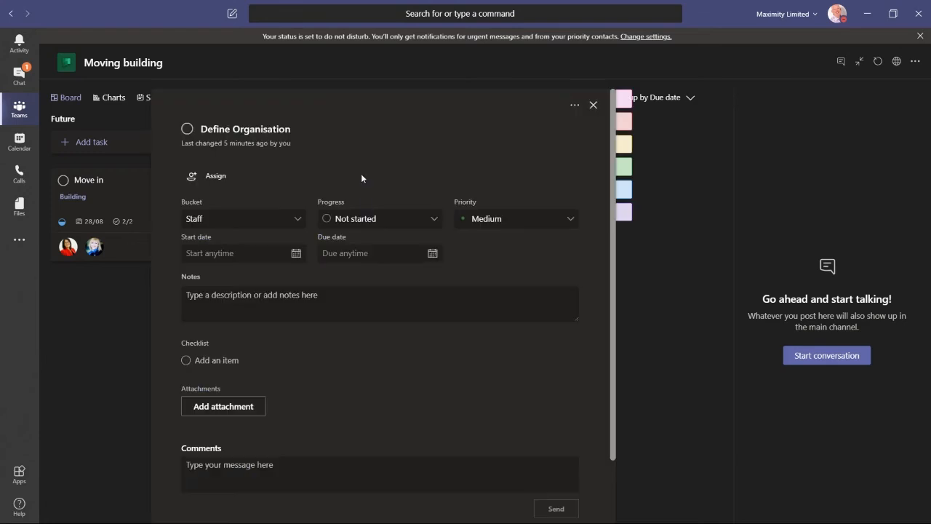
left_click(433, 253)
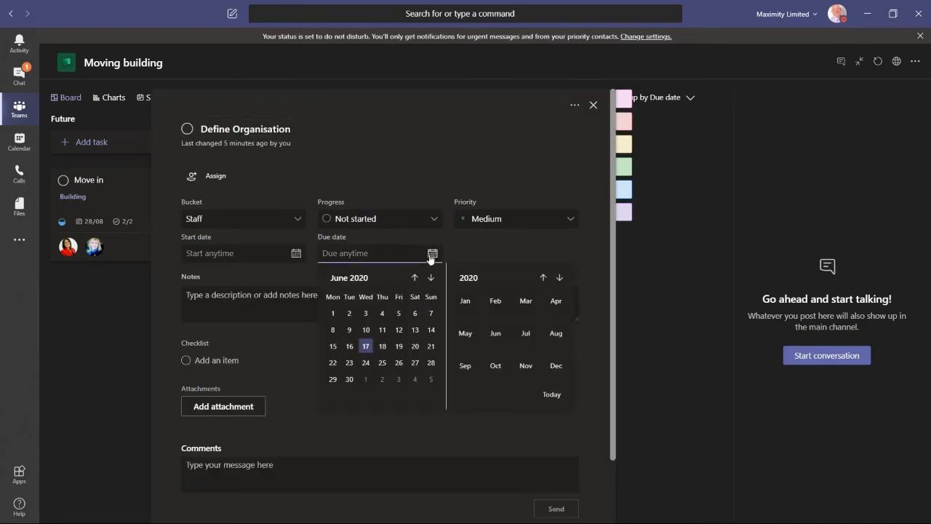
left_click(398, 362)
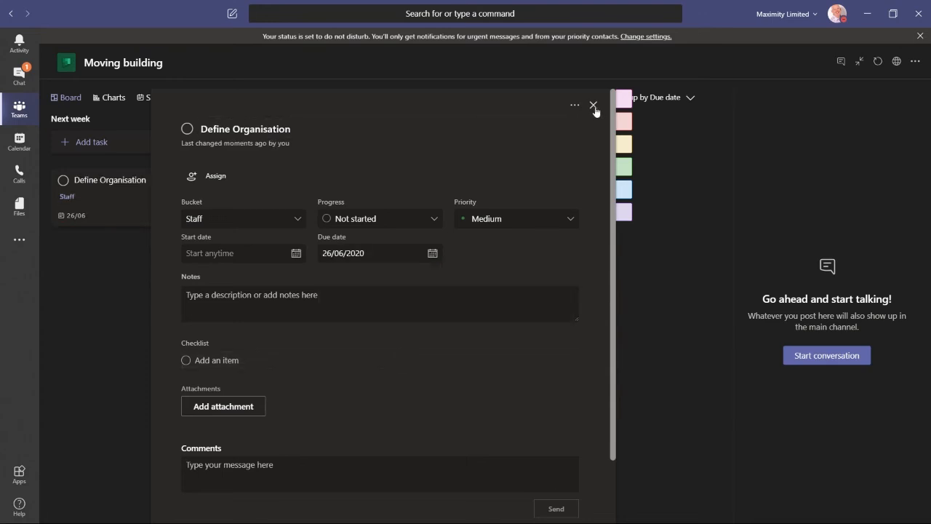
left_click(594, 105)
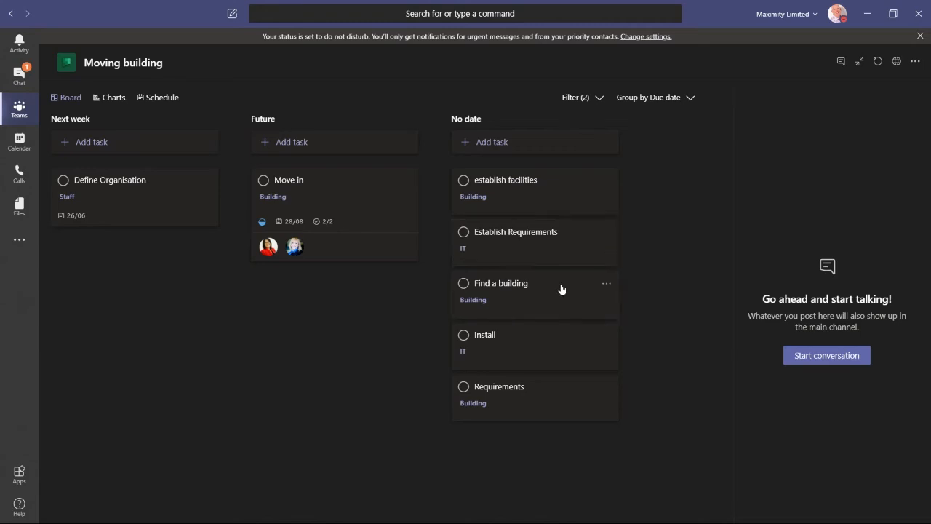
Step: Move the Find a building and Requirements tasks into the Future column
left_click_drag(561, 289, 380, 307)
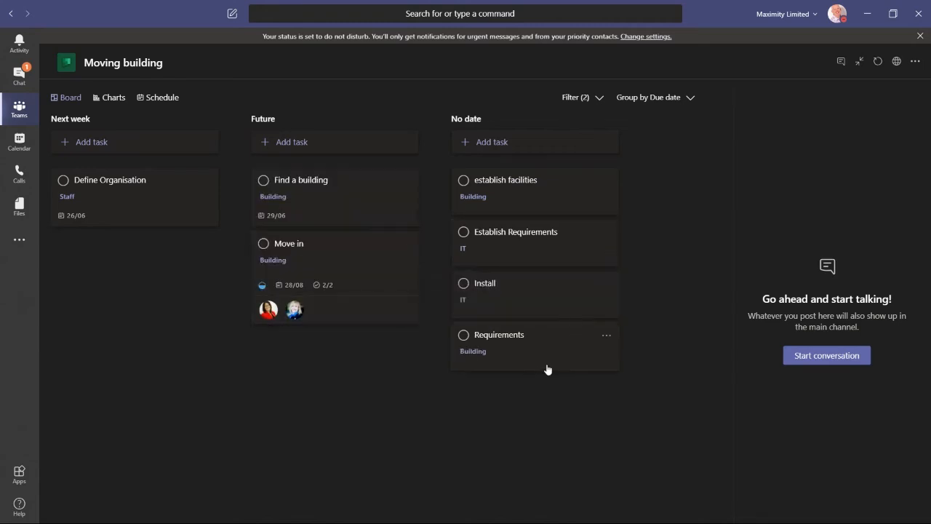
left_click_drag(548, 370, 410, 296)
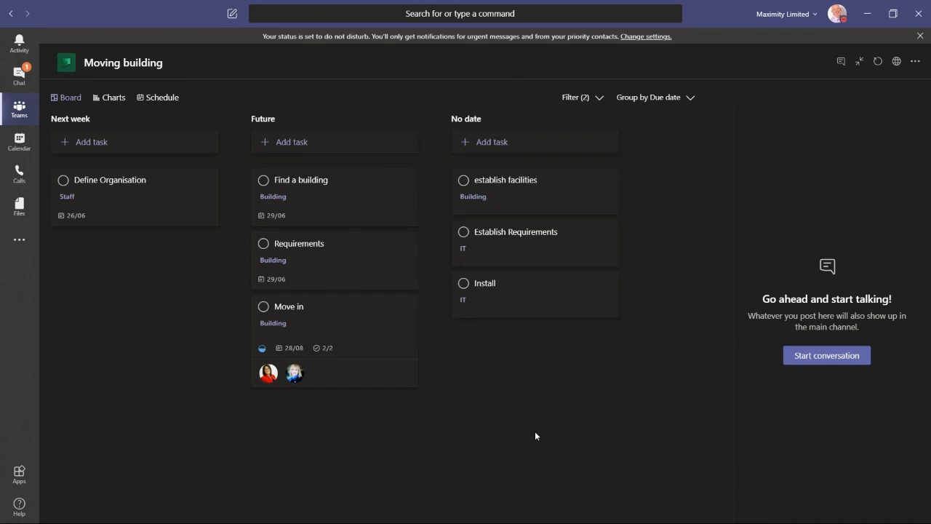
Step: Group the board by labels and rename the Pink label to Supplier
left_click(691, 99)
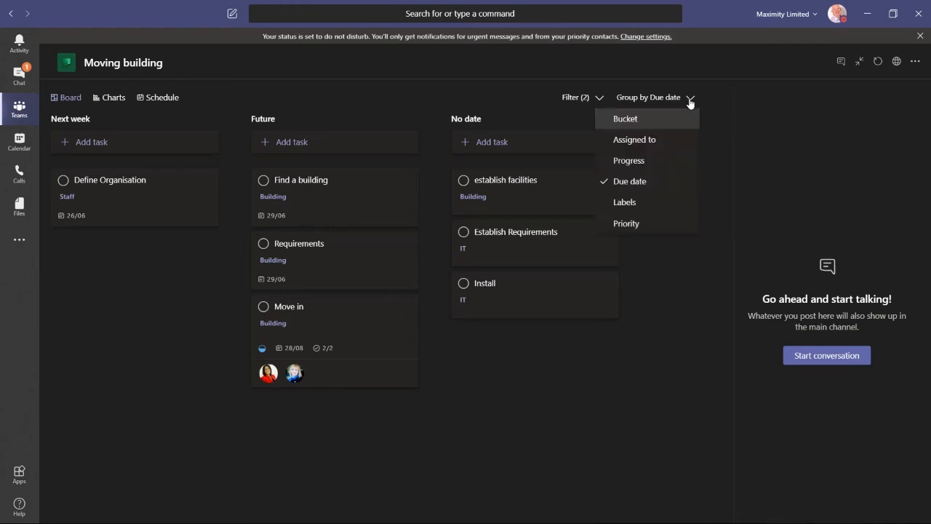
left_click(627, 204)
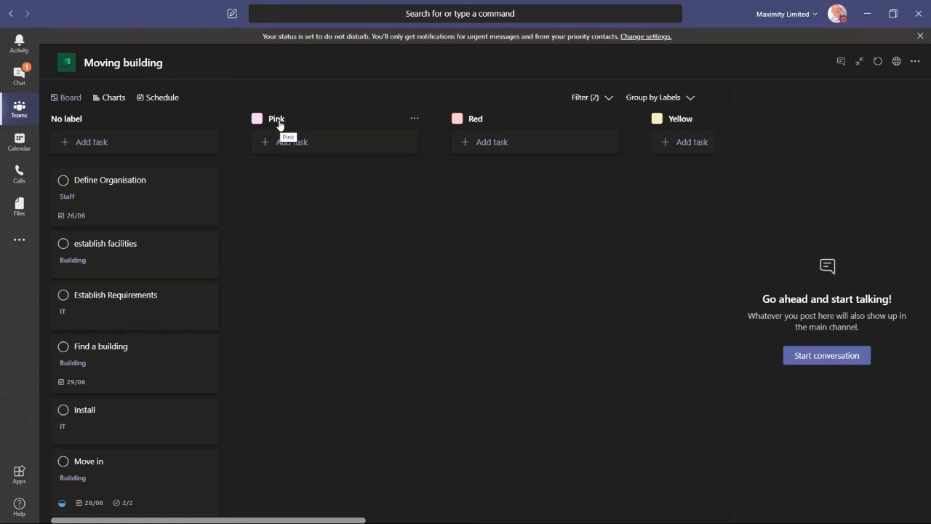
left_click(414, 118)
left_click(366, 139)
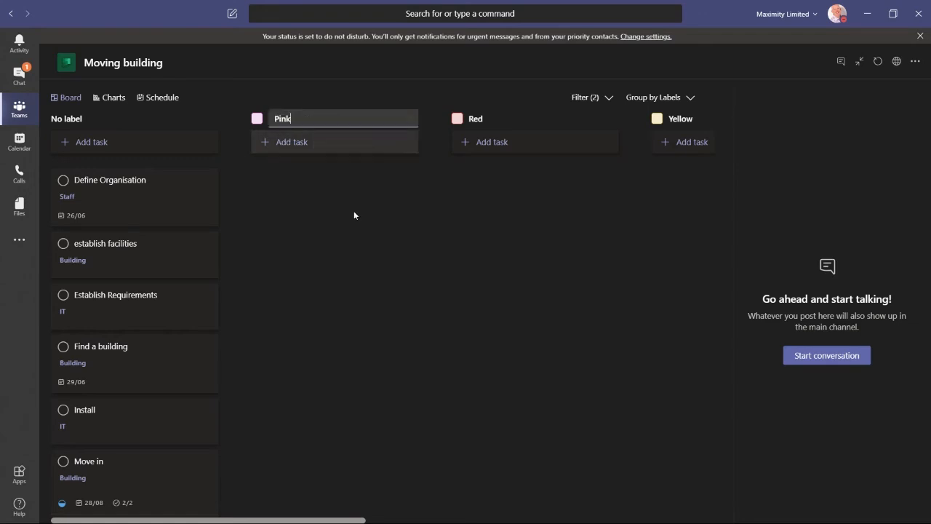
key("BackSpace")
key("BackSpace")
key("BackSpace")
key("BackSpace")
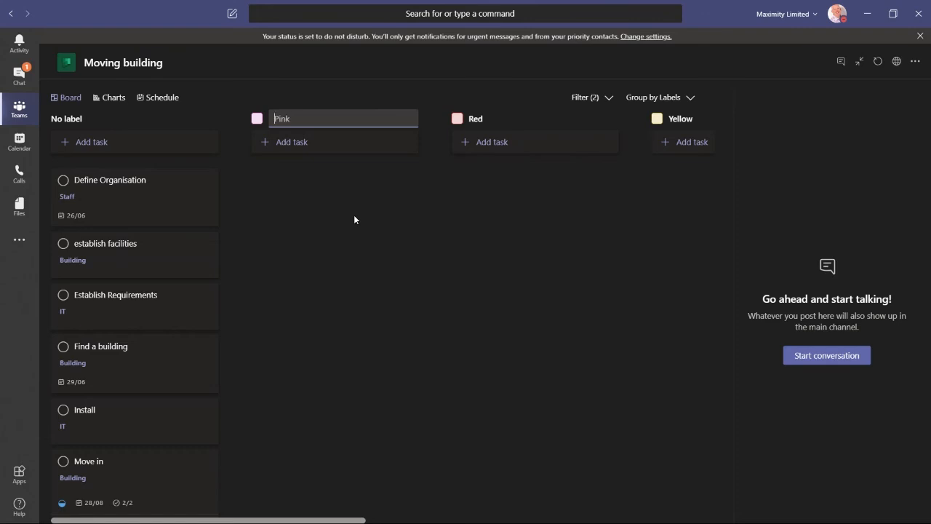
type("Supplier")
key("Return")
Step: Rename the Red label to IT and the Yellow label to HR
left_click(616, 120)
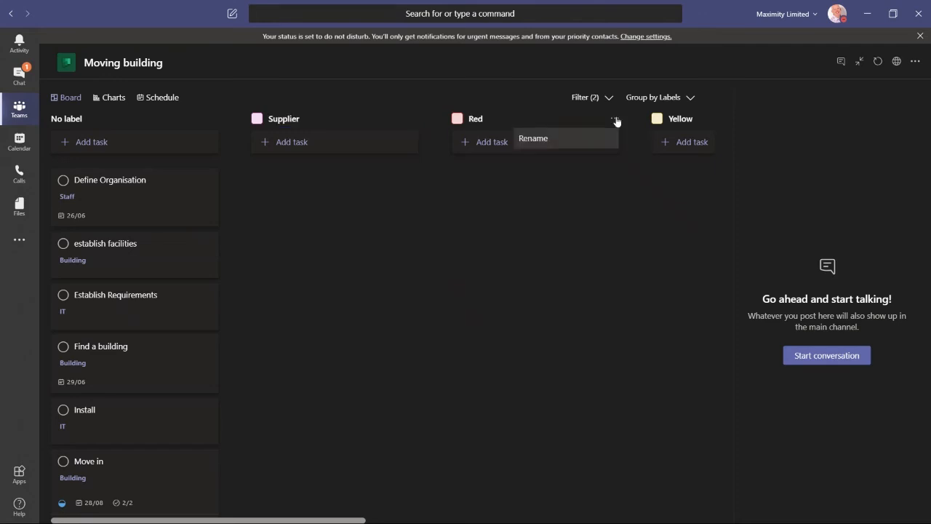
left_click(568, 139)
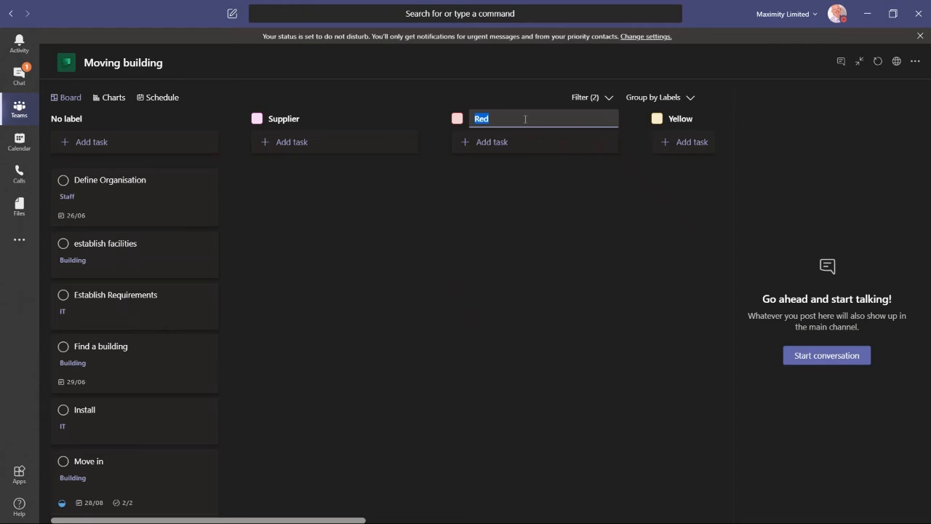
type("IT")
key("Return")
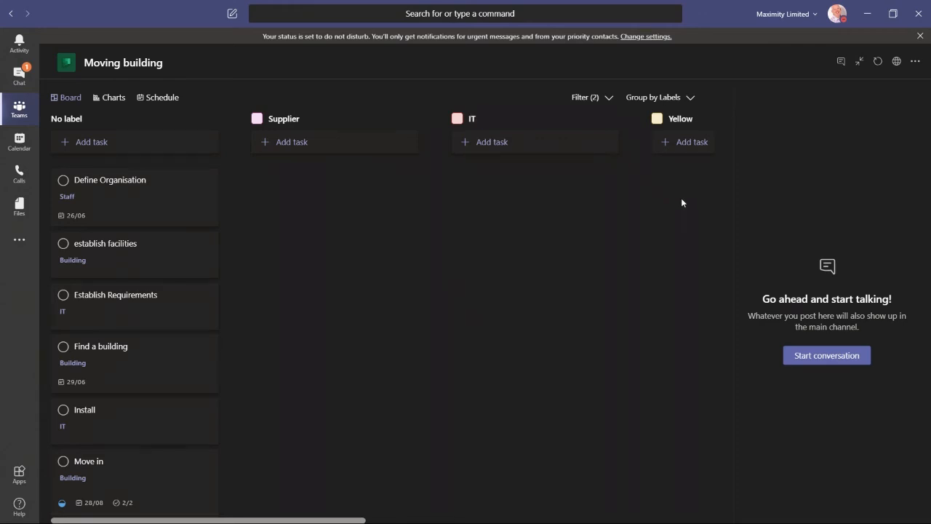
left_click(686, 120)
left_click_drag(701, 118, 671, 120)
type("HR")
key("Return")
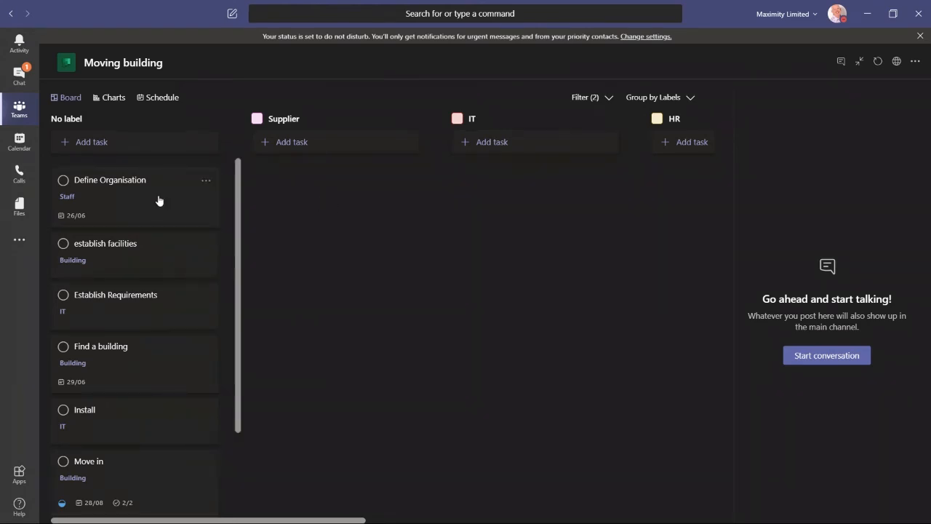
Step: Apply the Supplier and HR labels to the Define Organisation task
left_click_drag(154, 197, 333, 206)
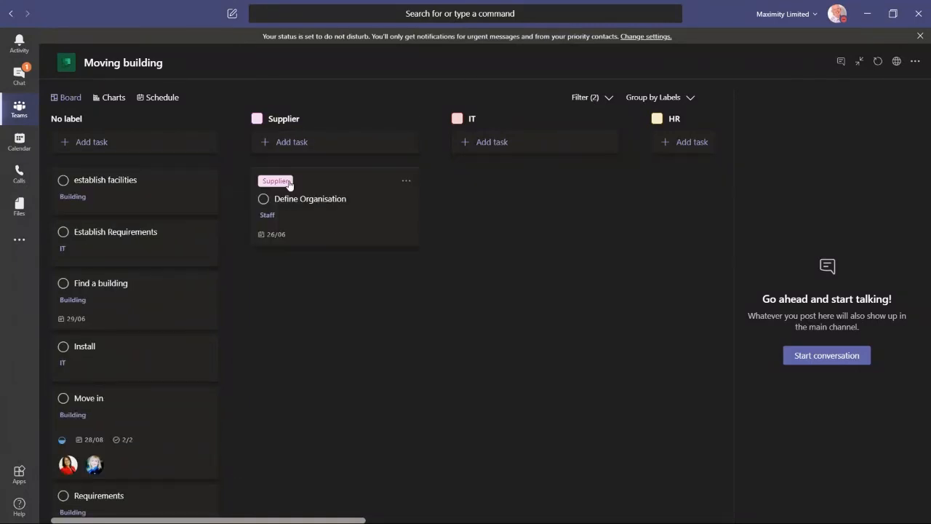
left_click(376, 205)
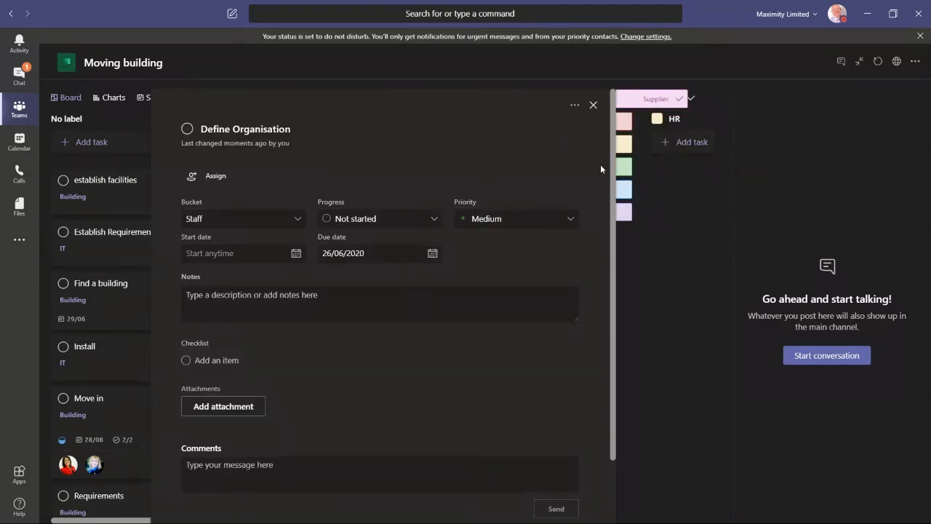
left_click(655, 115)
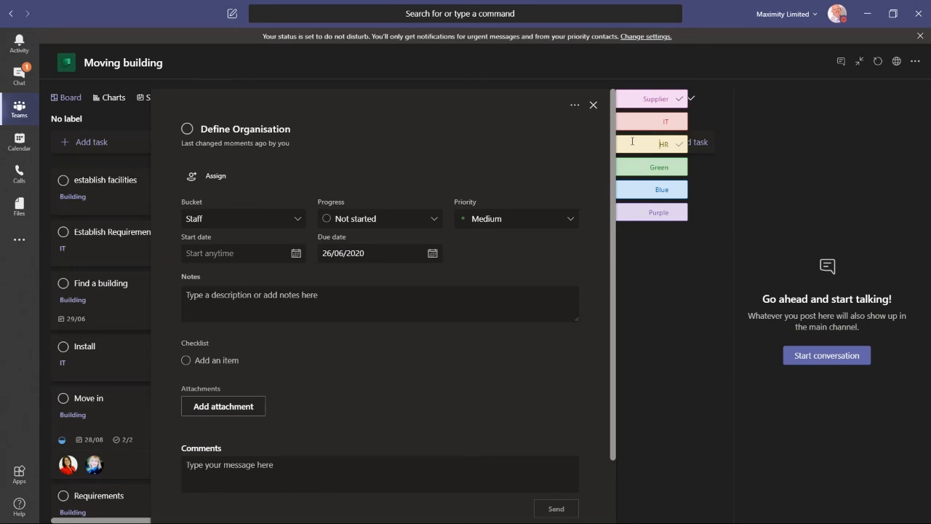
left_click(654, 331)
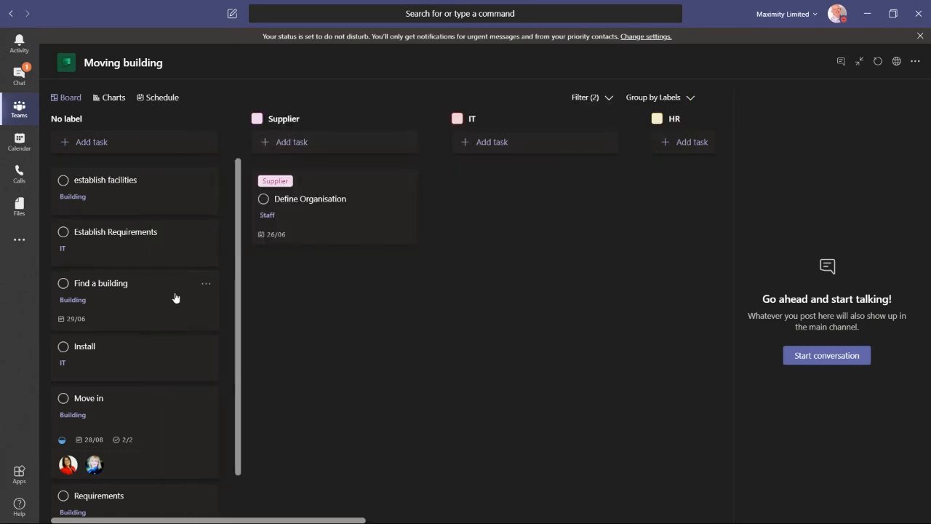
left_click(369, 198)
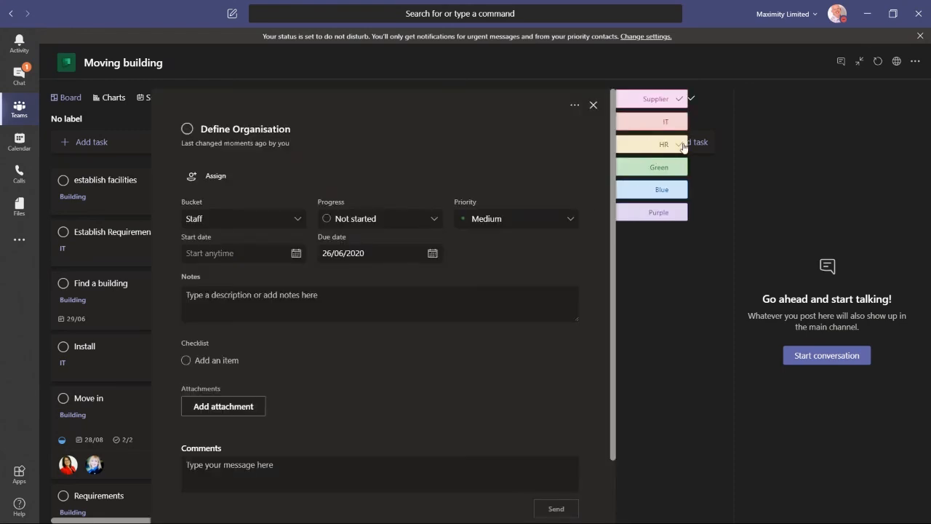
left_click(682, 145)
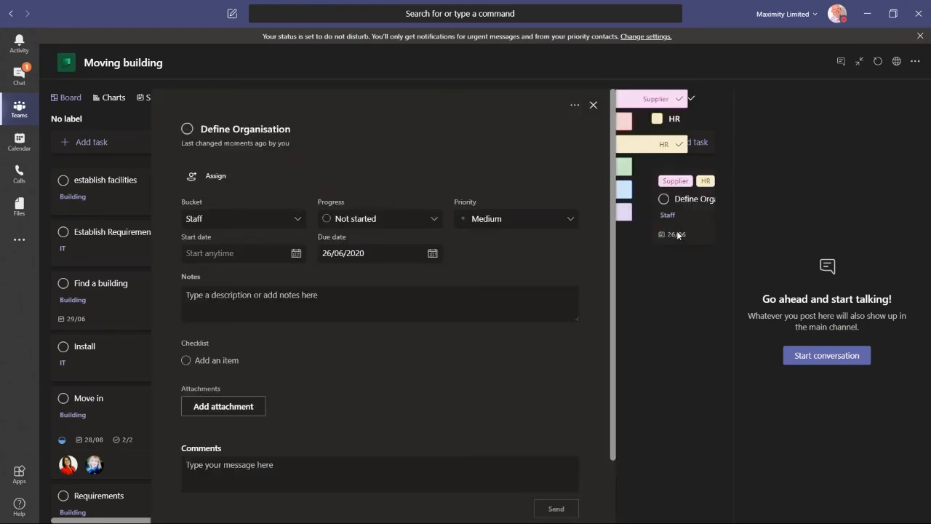
left_click(649, 335)
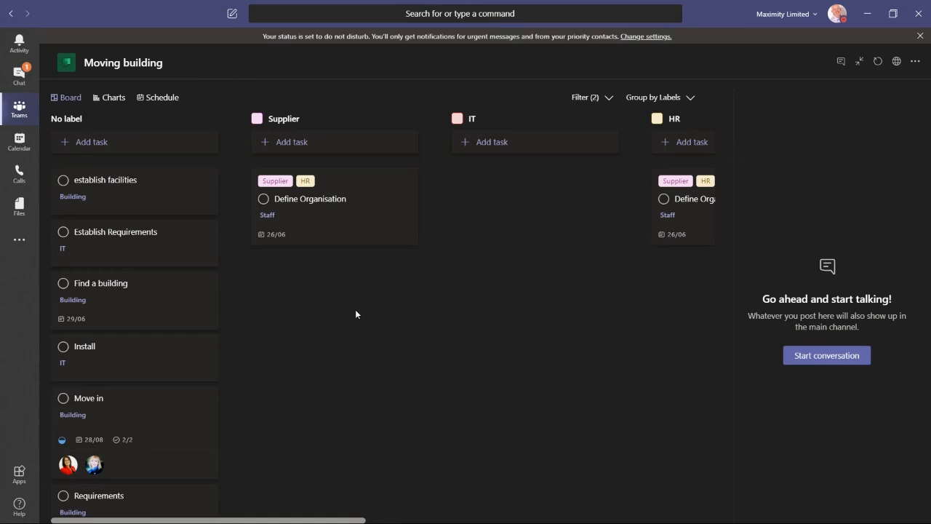
Step: Group the board by priority and move Define Organisation into the Important column
left_click(661, 96)
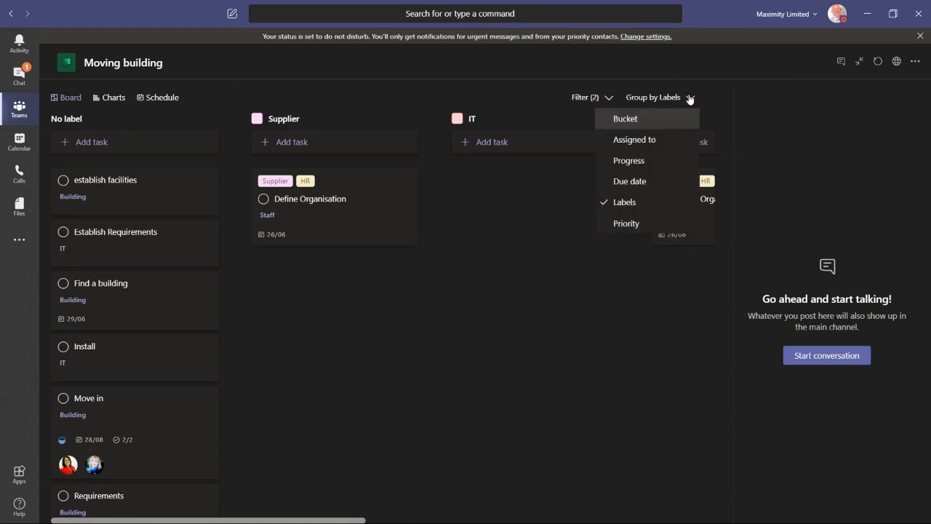
left_click(628, 224)
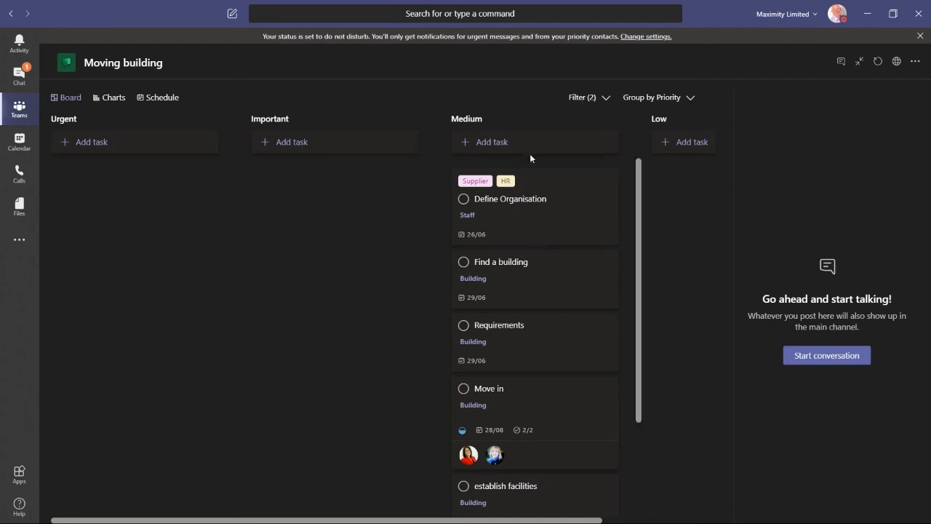
left_click_drag(553, 225, 371, 233)
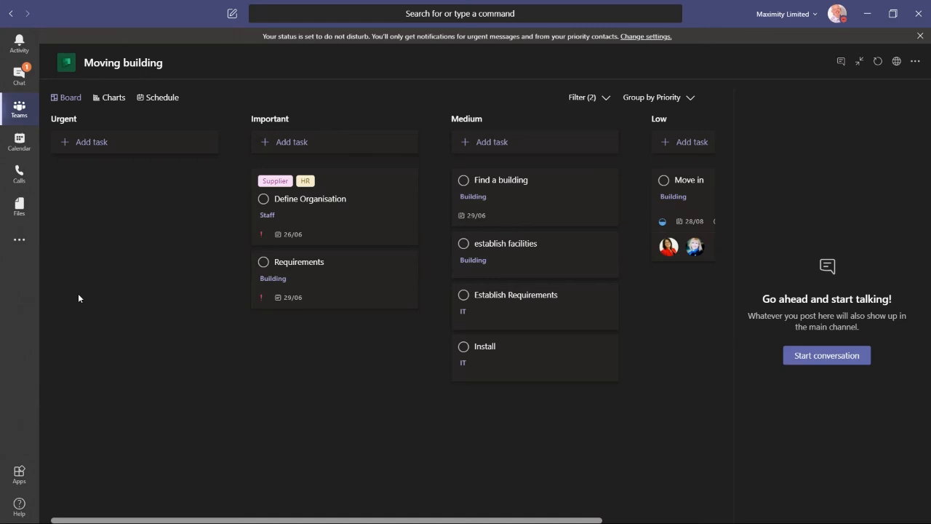
Step: Switch to the Charts view and review the status, bucket and priority charts
left_click(111, 97)
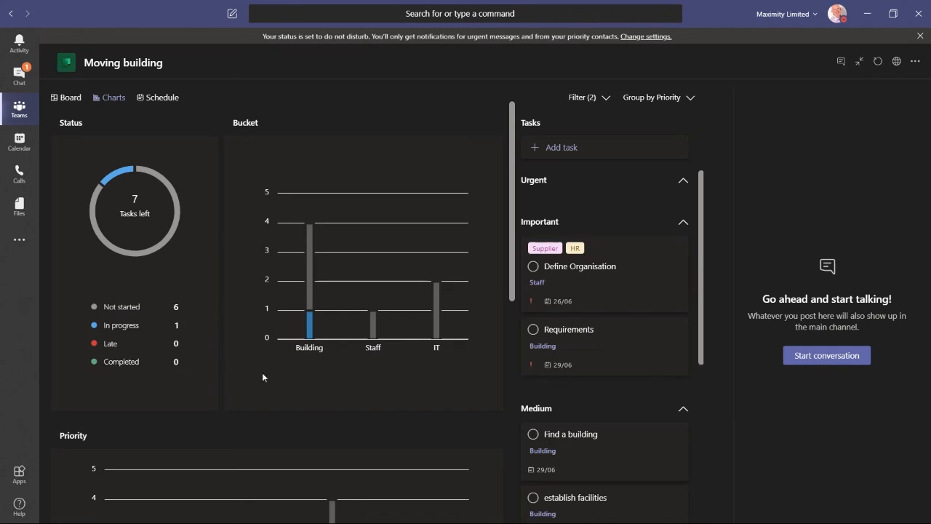
scroll(262, 377, "down", 4)
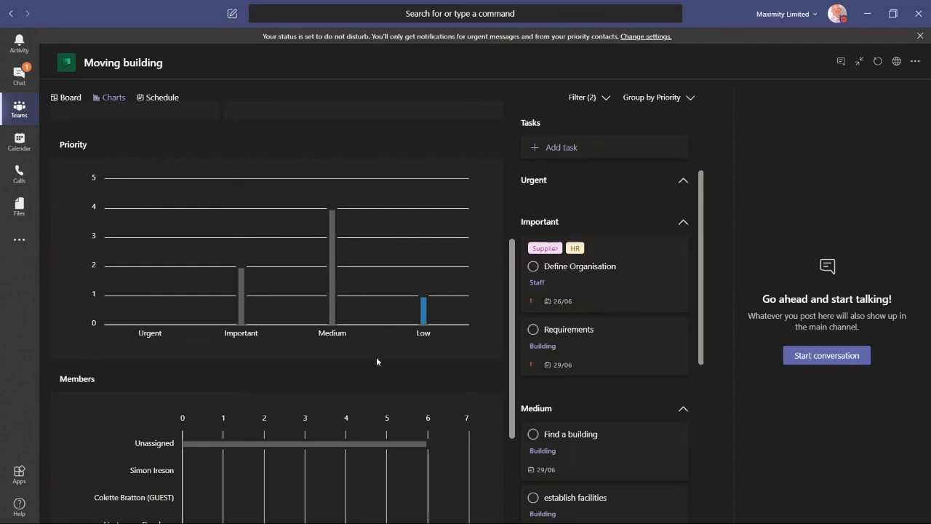
Step: Switch to the Schedule view and move establish facilities to 1 July and Install to 4 July
scroll(413, 337, "down", 3)
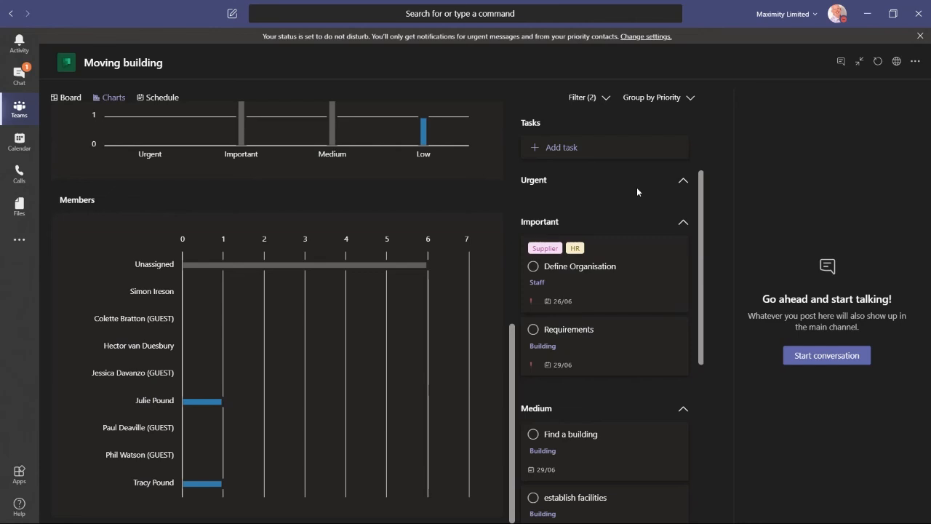
scroll(189, 159, "up", 5)
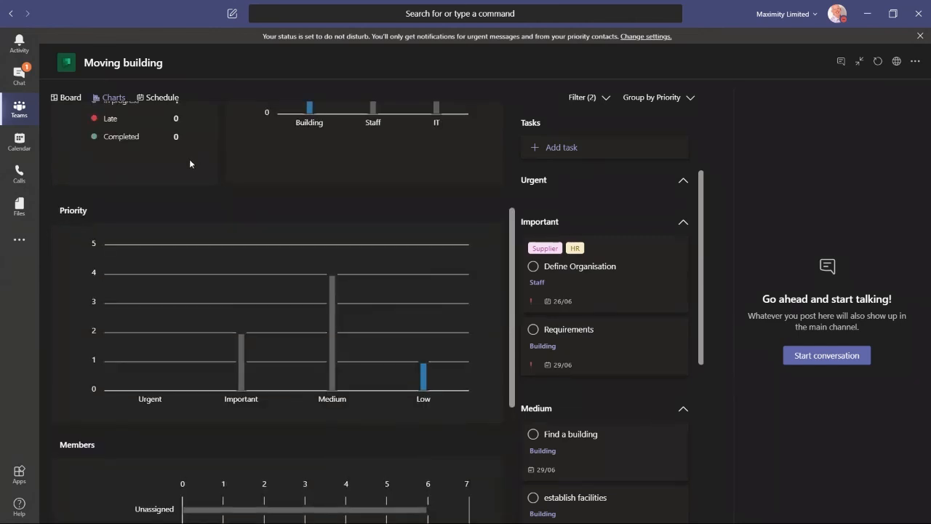
left_click(163, 100)
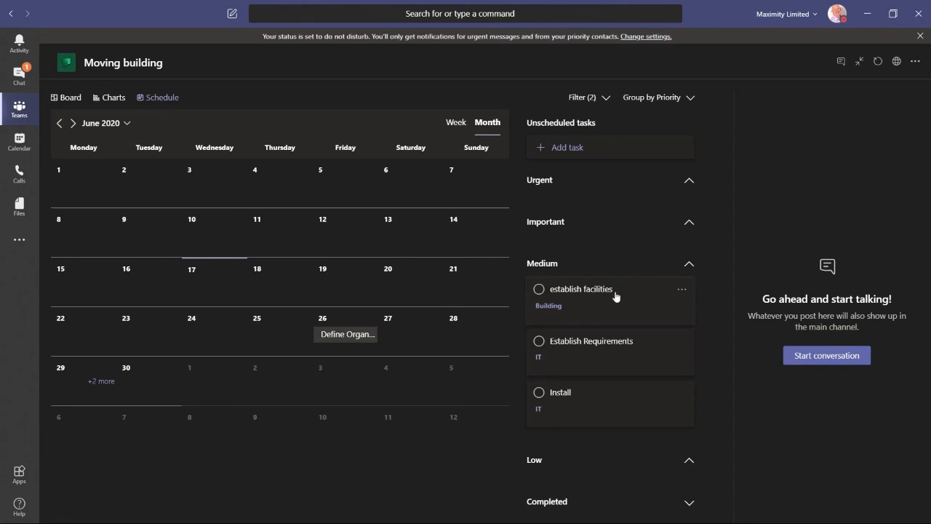
left_click_drag(616, 296, 218, 387)
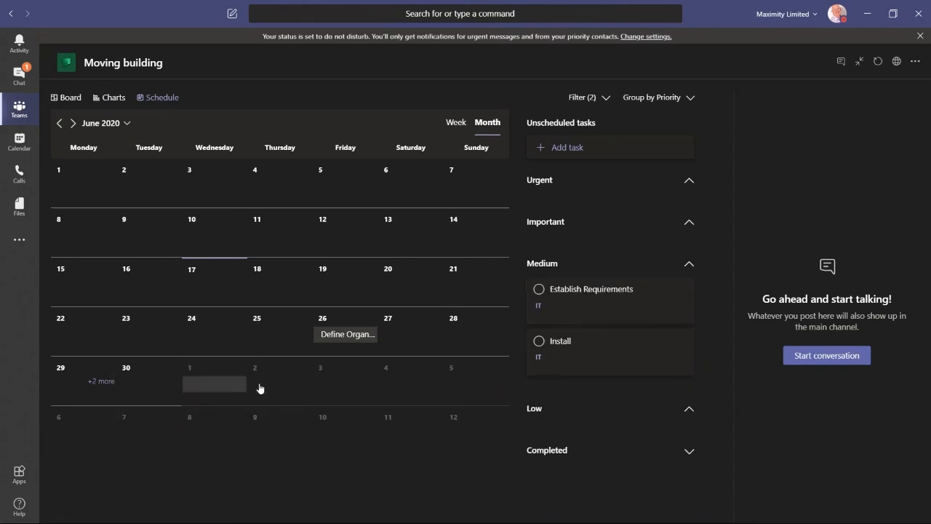
left_click_drag(642, 357, 437, 390)
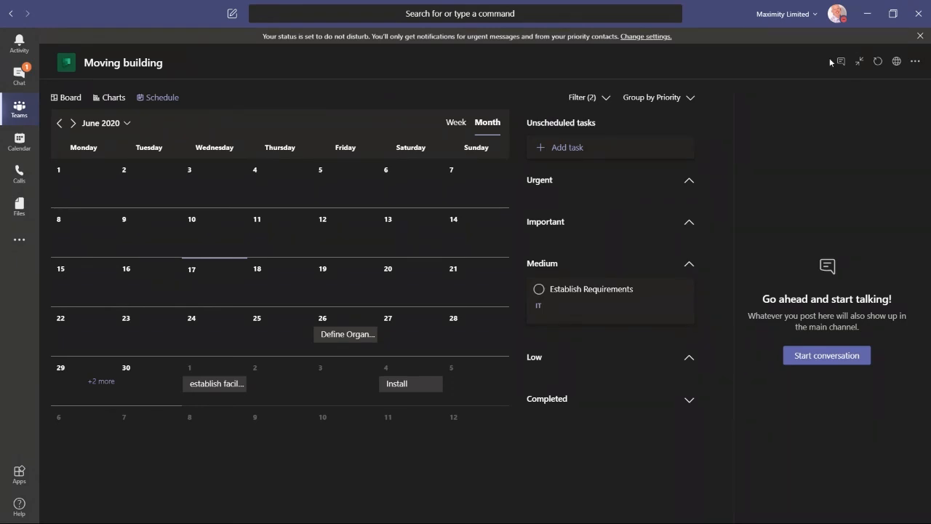
Step: Add a new Planner tab that creates a new plan named Sales Pipeline, without posting to the channel
left_click(859, 61)
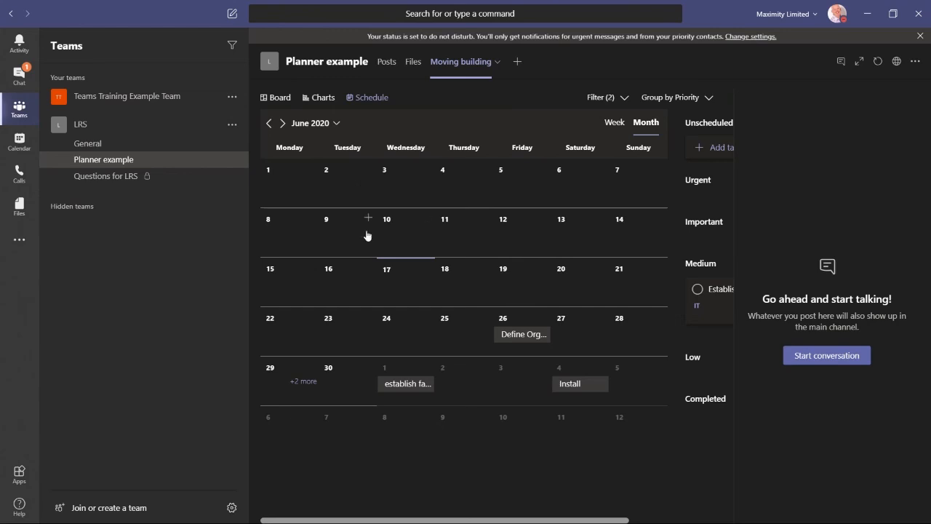
left_click(526, 69)
left_click(604, 160)
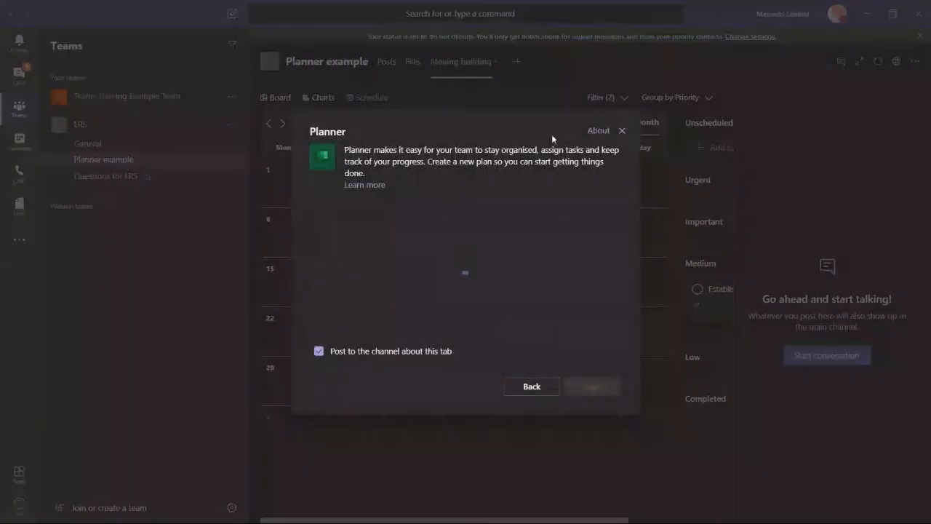
left_click(319, 352)
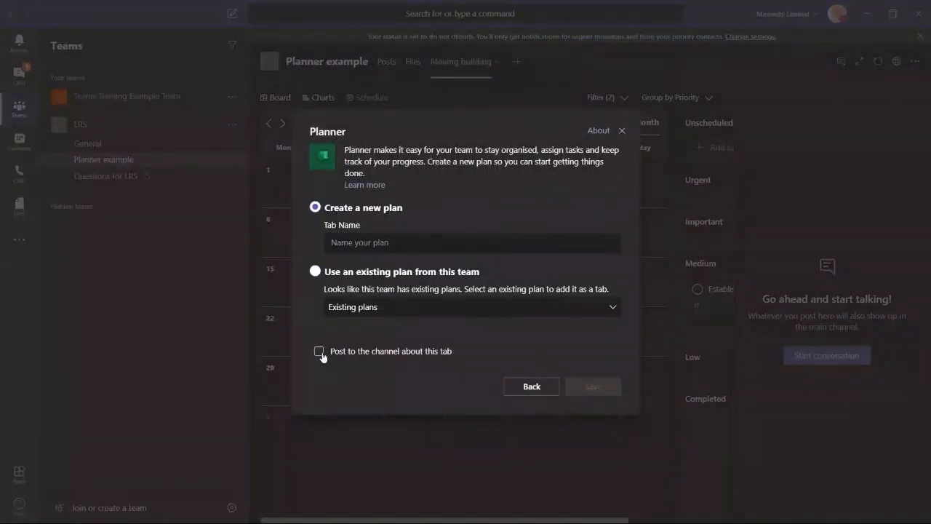
left_click(404, 243)
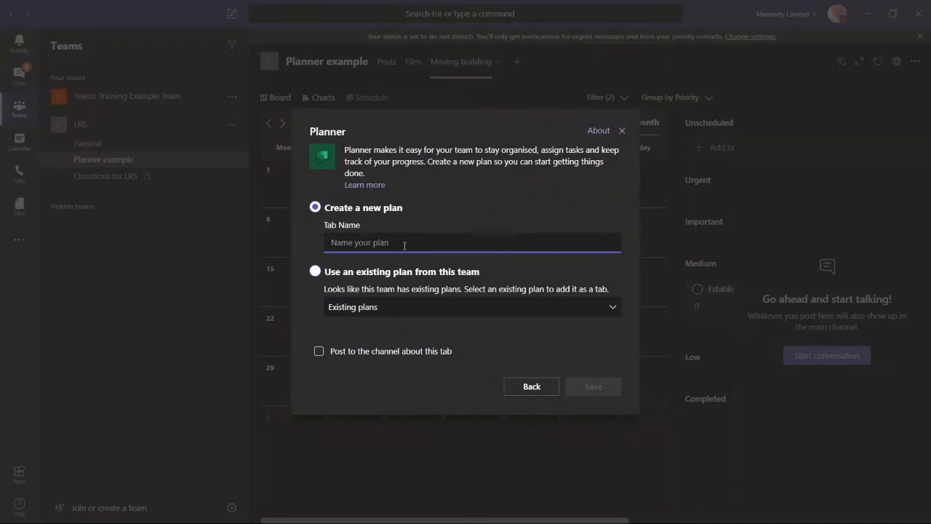
type("Sales Pipel")
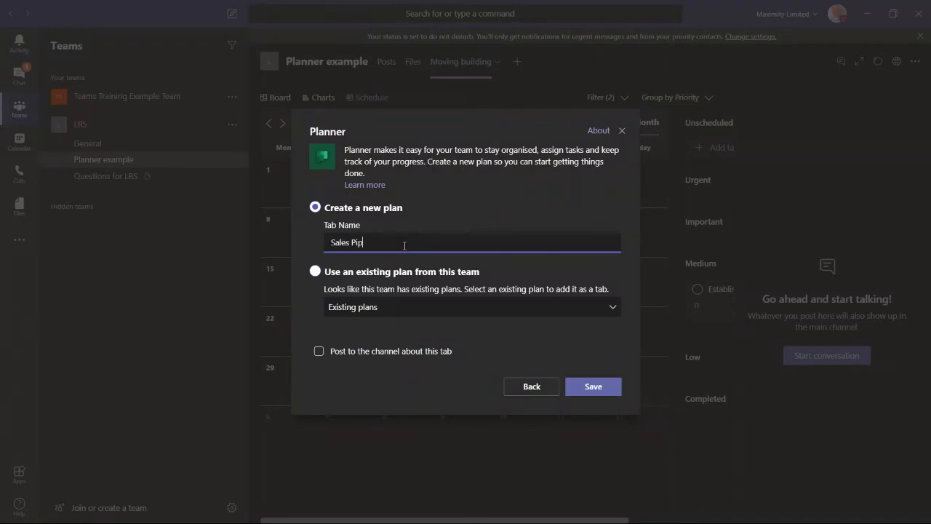
type("ine")
left_click(596, 388)
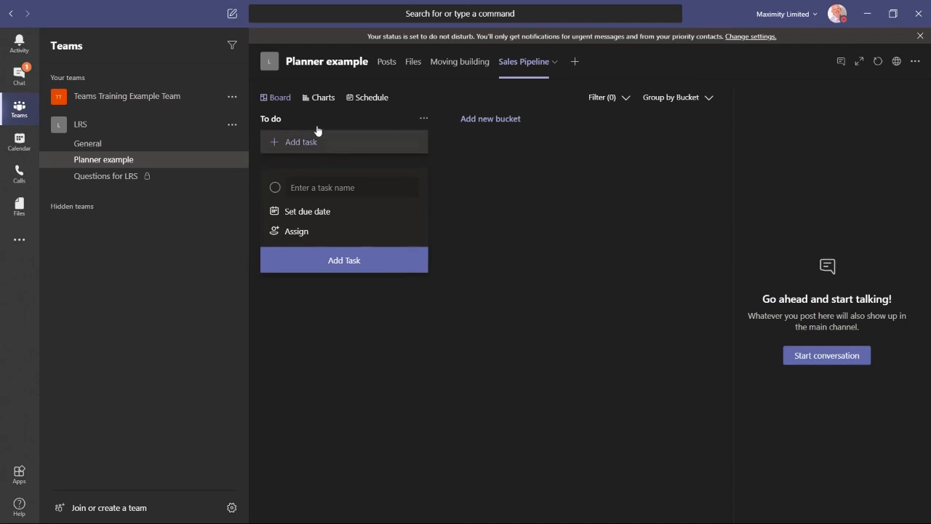
Step: Rename the To do bucket to Initial Contact
left_click(423, 120)
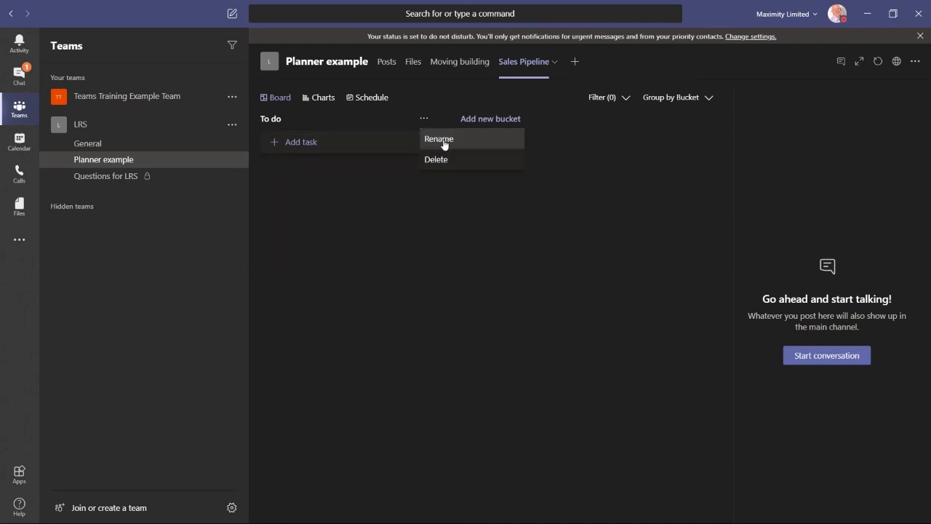
left_click(444, 140)
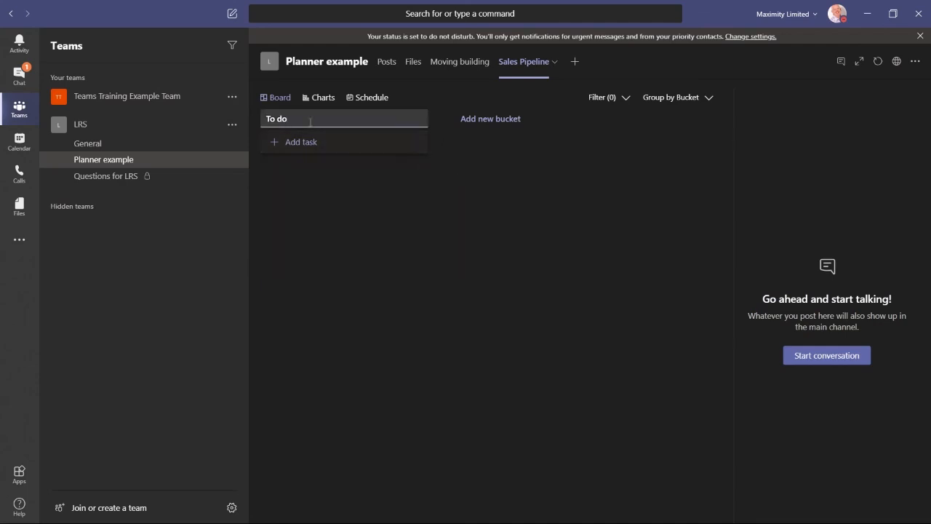
left_click_drag(288, 119, 258, 126)
type("Initial Contact")
key("Return")
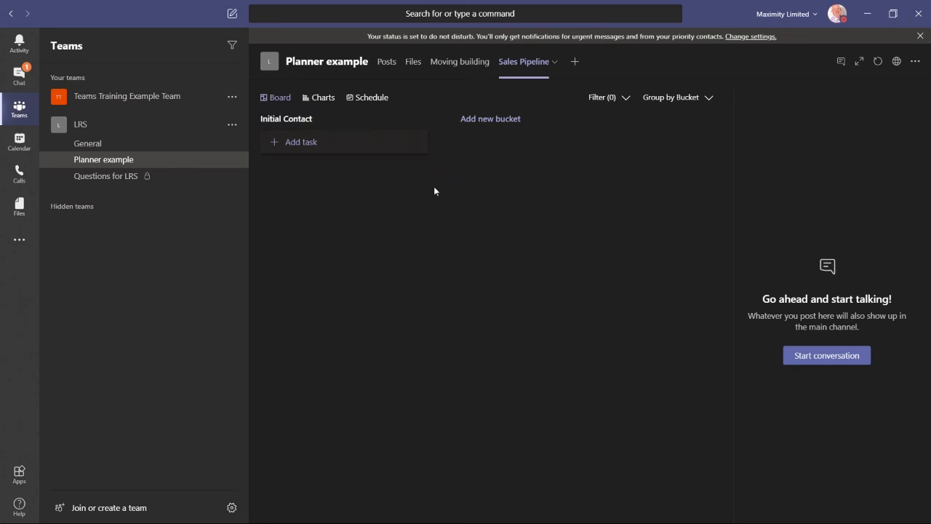
Step: Add two new buckets named Quote and Agreement
left_click(489, 119)
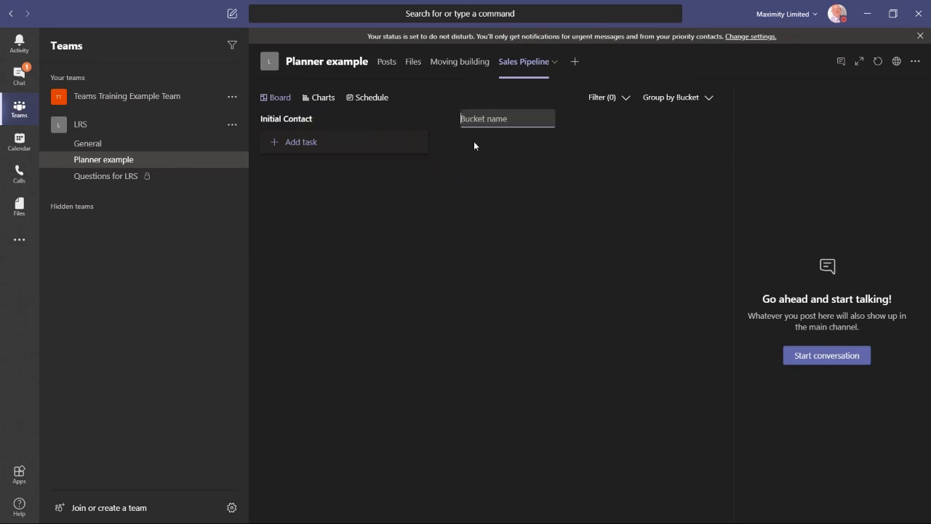
type("Quote")
key("Return")
left_click(688, 118)
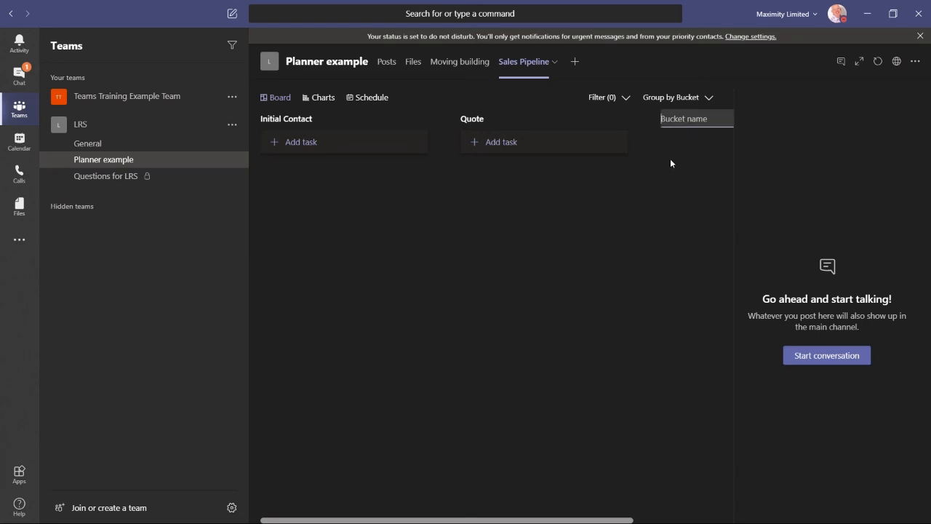
type("Agreement")
key("Return")
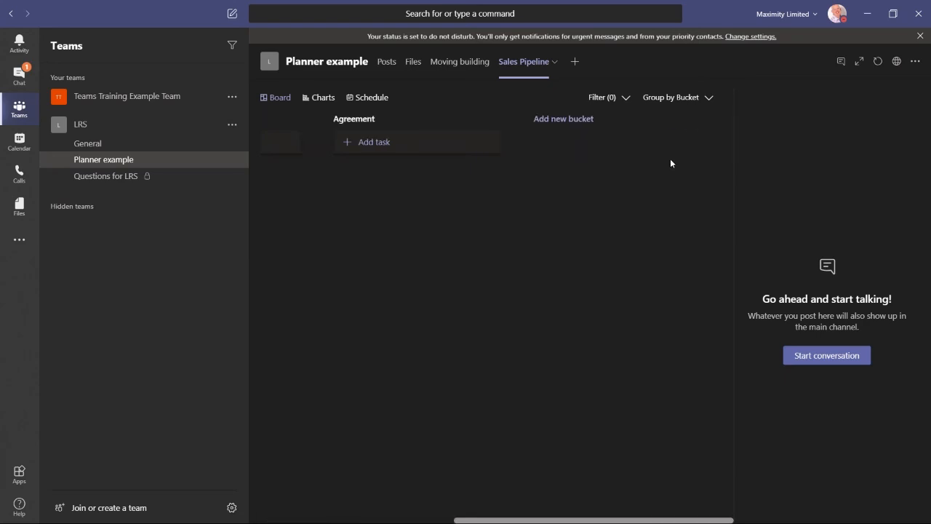
Step: Add tasks Bob the builder and Fireman Sam to the Initial Contact bucket
left_click(408, 519)
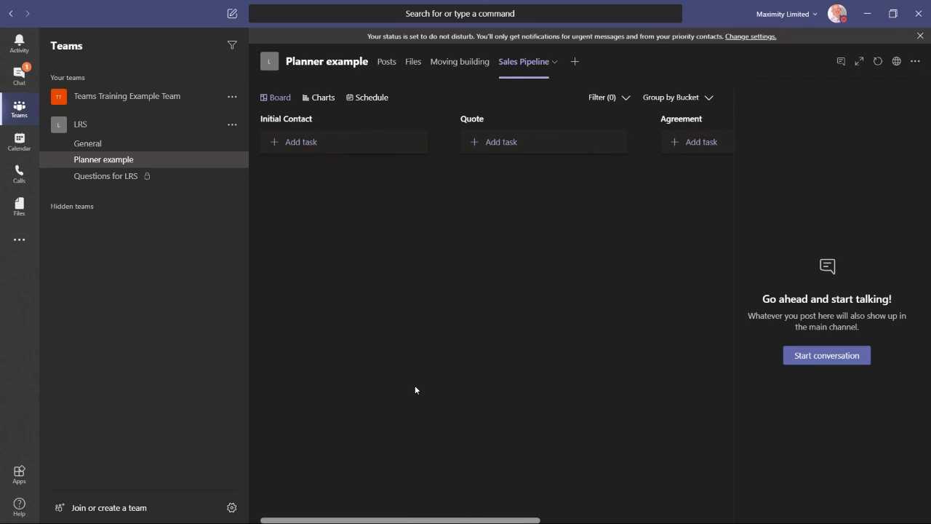
left_click(298, 144)
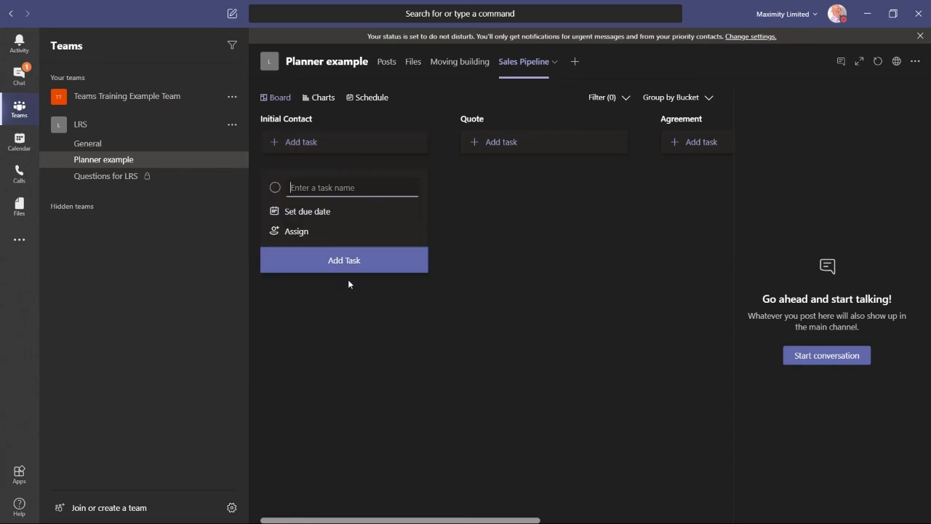
type("Bob the builder")
key("Return")
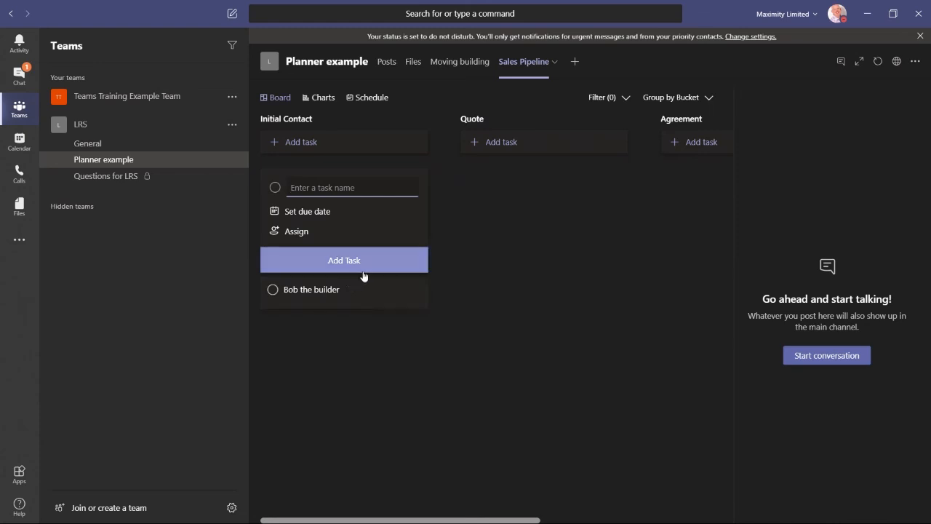
type("Fireman Sam")
left_click(364, 273)
left_click(486, 231)
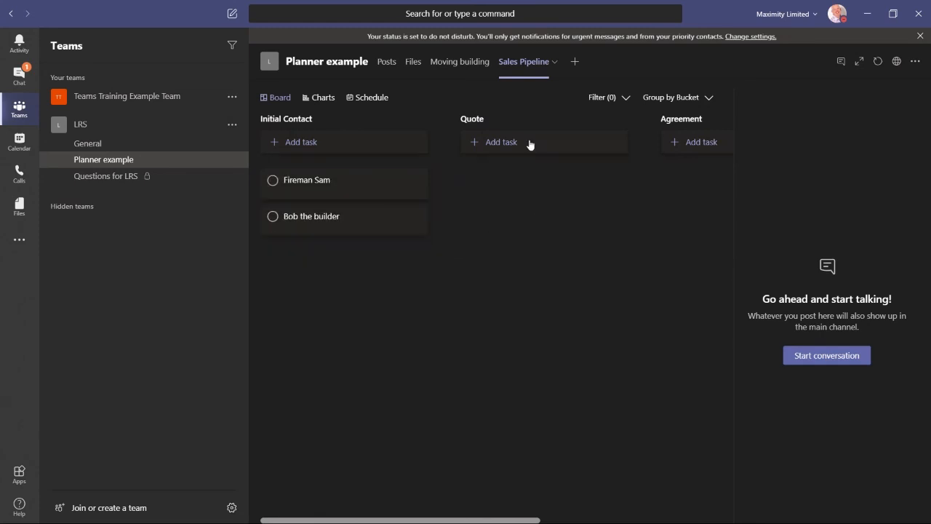
Step: Add tasks Clangers and Thomas the tank engine to the Quote bucket
left_click(511, 144)
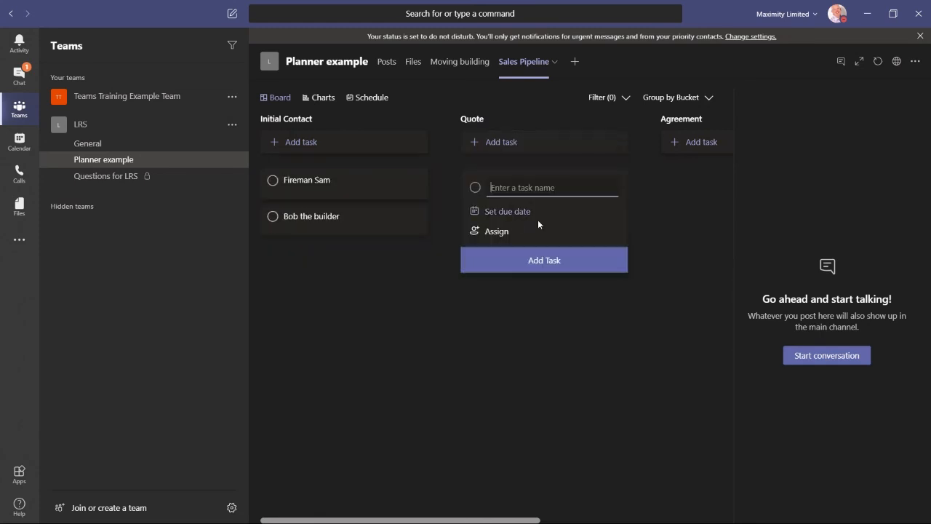
type("Clangers")
key("Return")
type("Thomas")
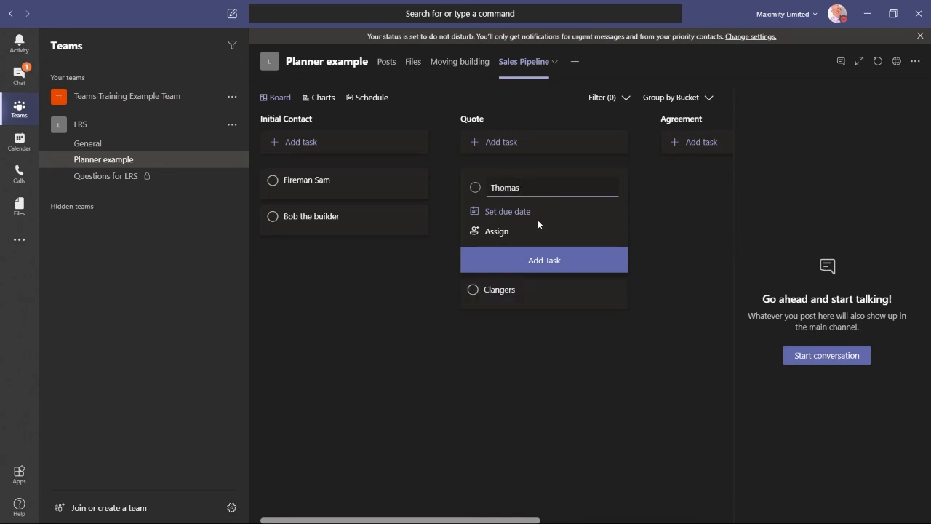
type(" the tank engine")
key("Return")
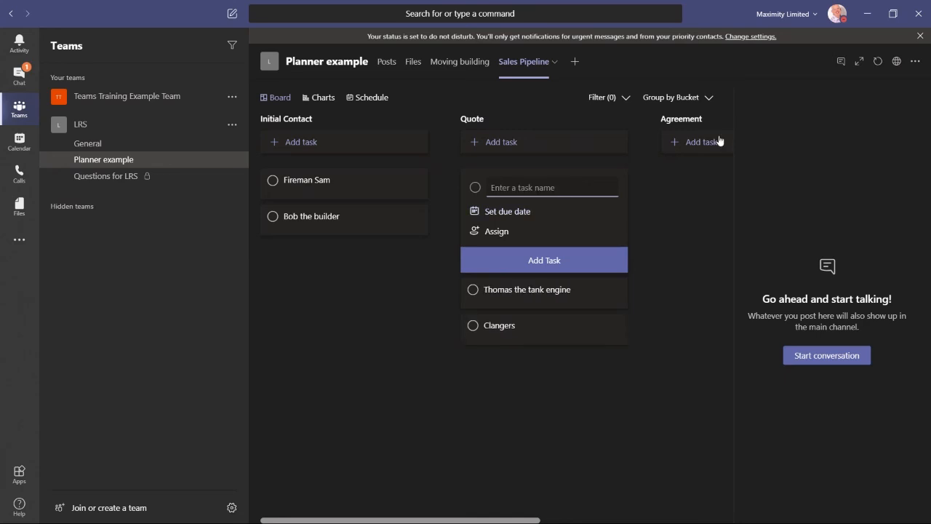
Step: Add a task Peppa Pig to the Agreement bucket
left_click(703, 149)
type("Pe")
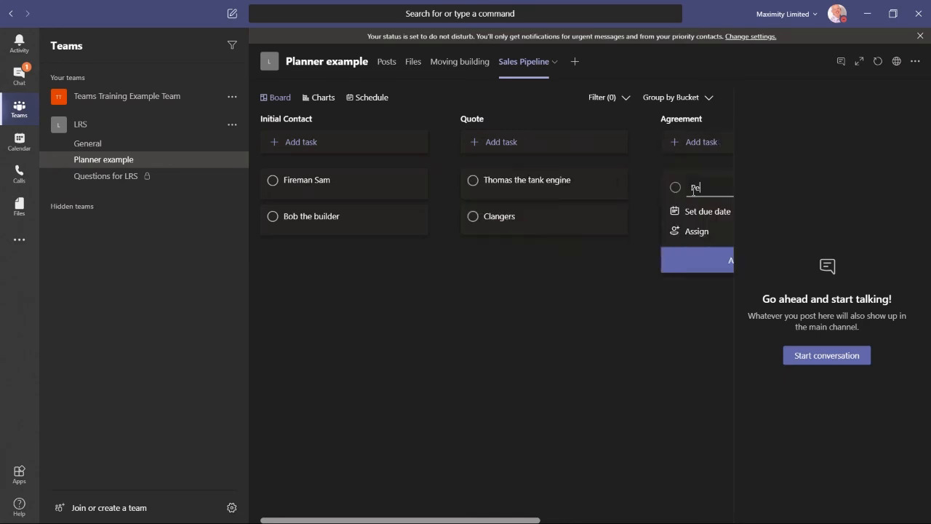
type("ppa Pig")
key("Return")
left_click(594, 394)
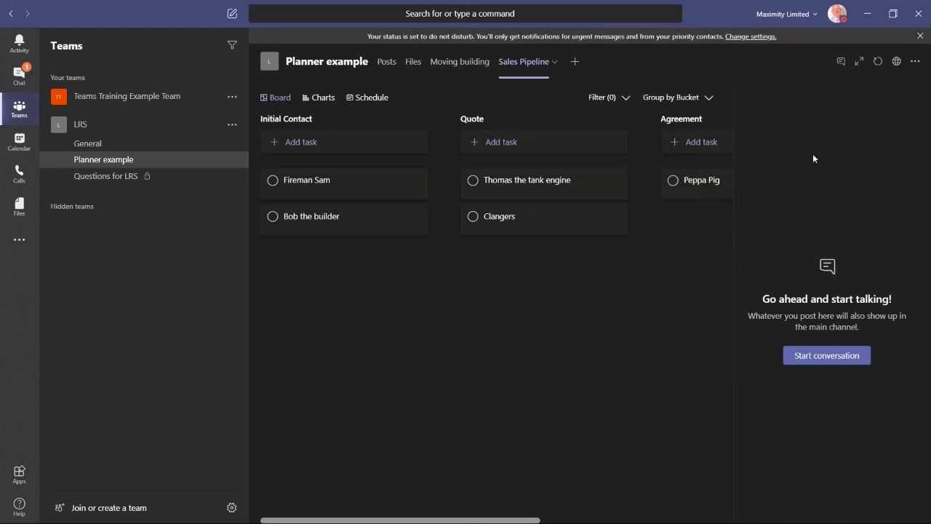
Step: Expand the plan and move Clangers into Agreement and Bob the builder into Quote
left_click(858, 62)
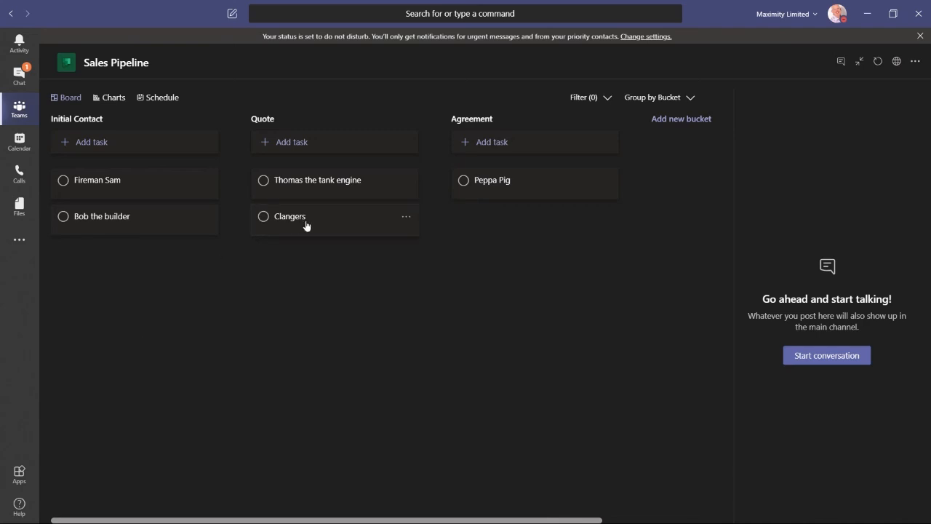
left_click_drag(329, 222, 492, 229)
left_click_drag(97, 219, 311, 227)
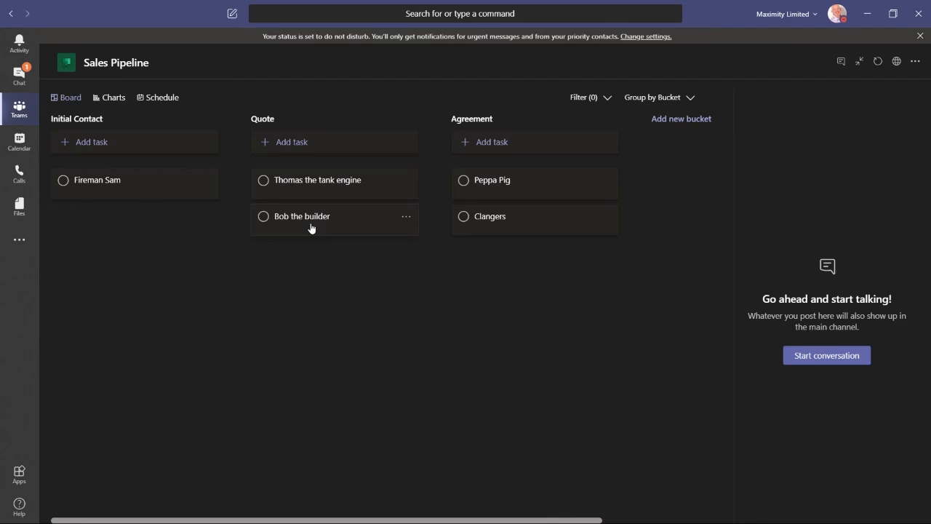
Step: Open the Bob the builder task, assign it to a team member, and close it
left_click(311, 228)
left_click(216, 176)
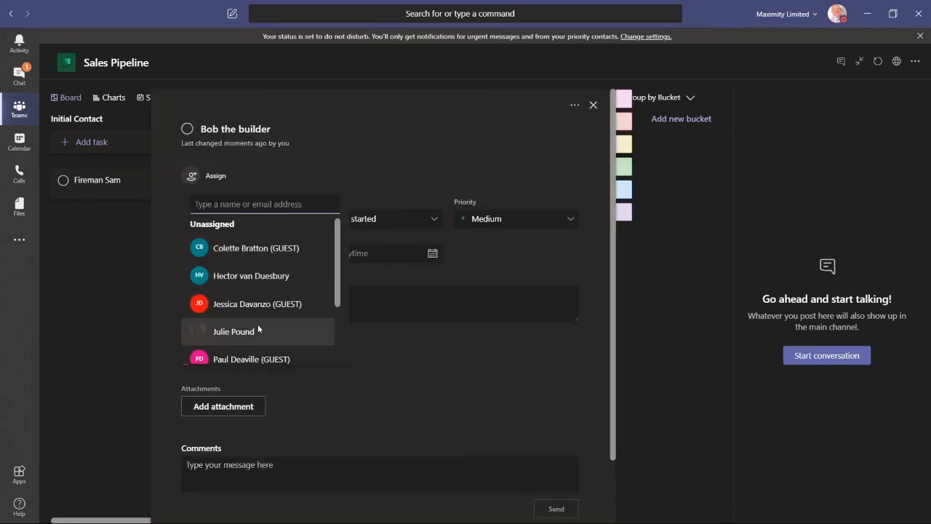
left_click(258, 327)
left_click(440, 140)
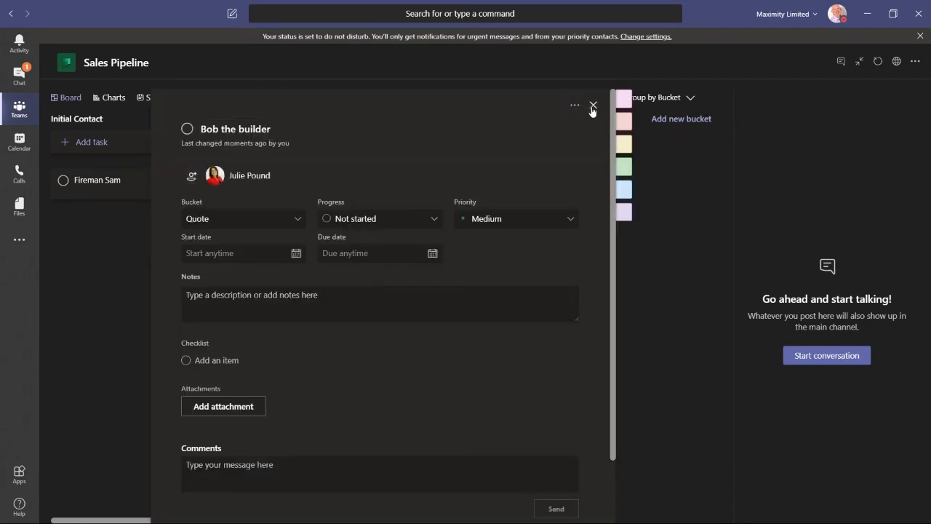
left_click(593, 106)
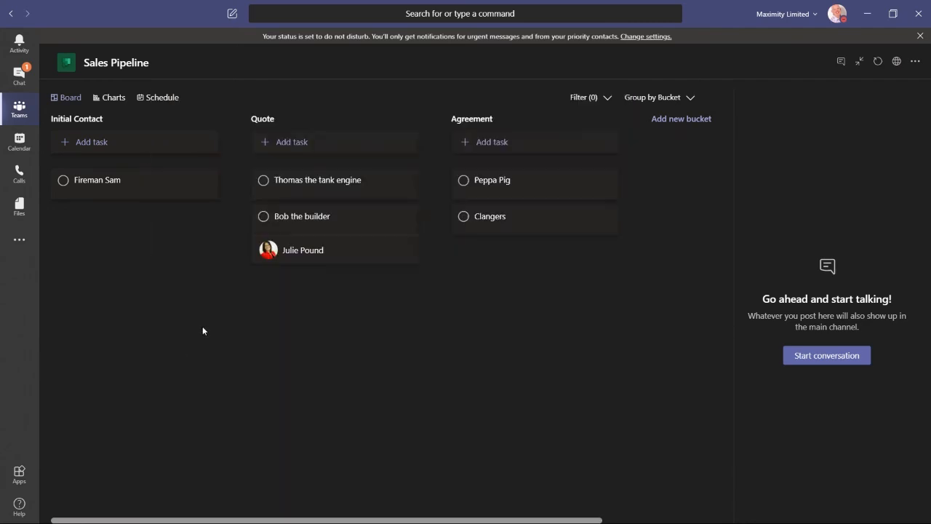